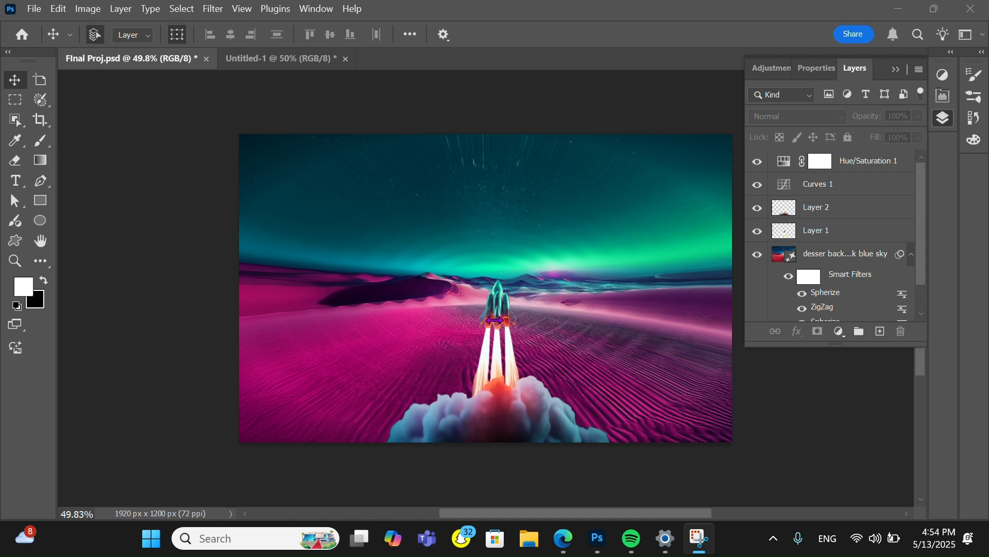
# Examine the two finished rocket composites in the Final Proj.psd and Untitled-1 documents.
pyautogui.scroll(1, 518, 278)
pyautogui.scroll(-2, 521, 276)
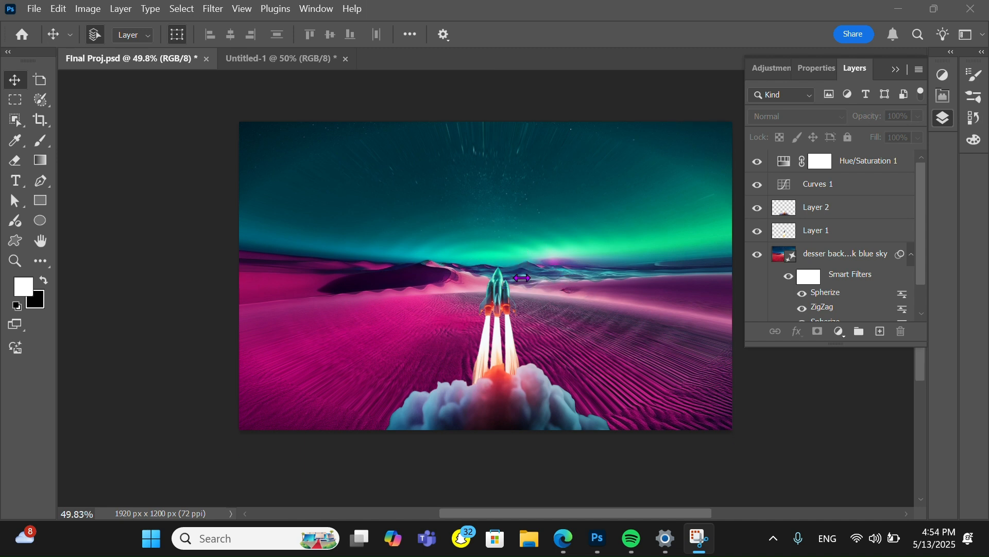
pyautogui.scroll(1, 522, 278)
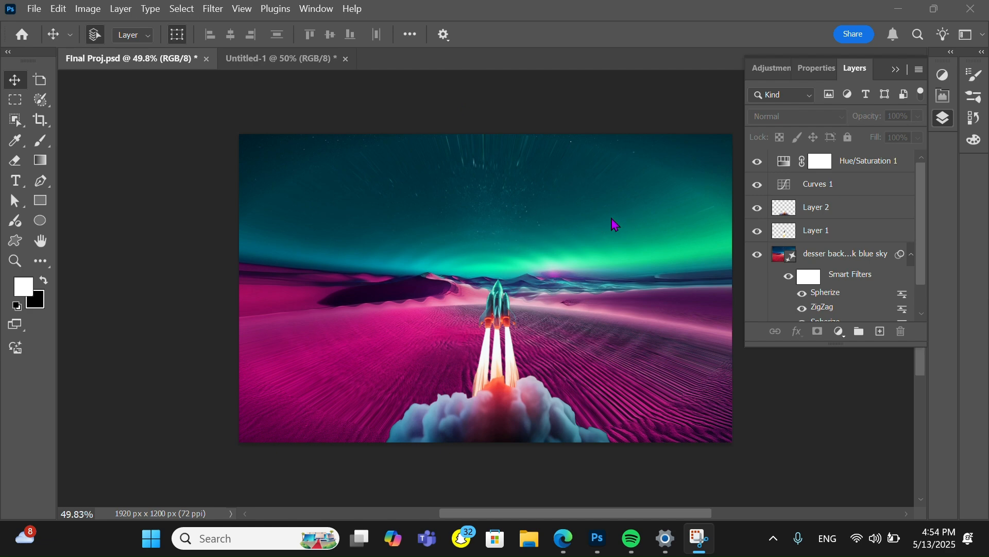
pyautogui.click(276, 73)
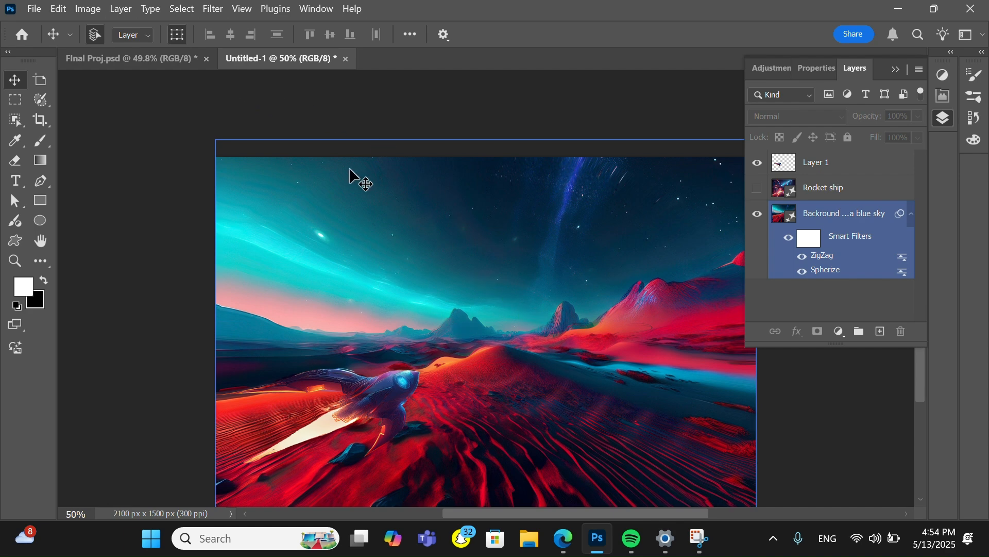
pyautogui.click(163, 76)
pyautogui.click(155, 60)
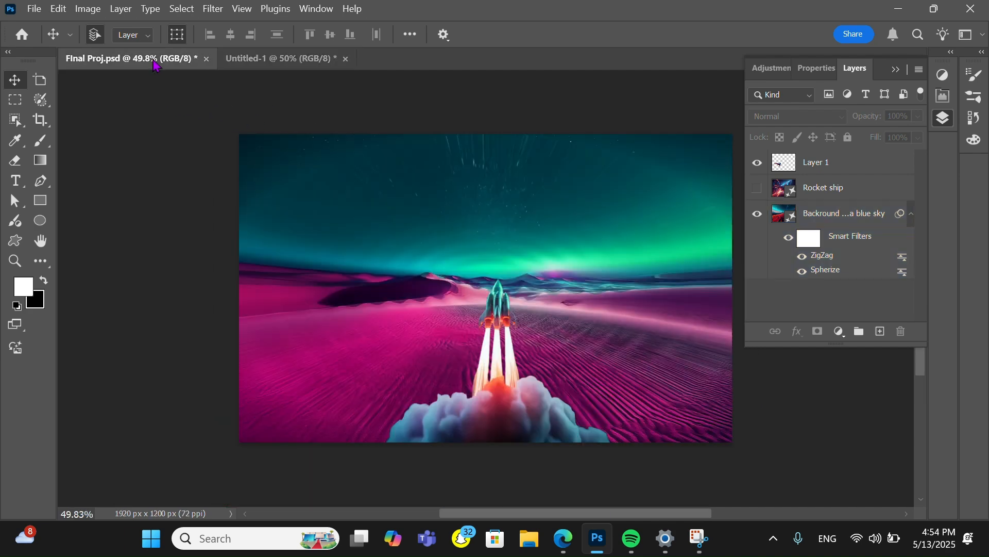
# Create a new document at the Default Photoshop Size, 7 x 5 in at 300 ppi, with a white background.
pyautogui.click(12, 40)
pyautogui.click(62, 115)
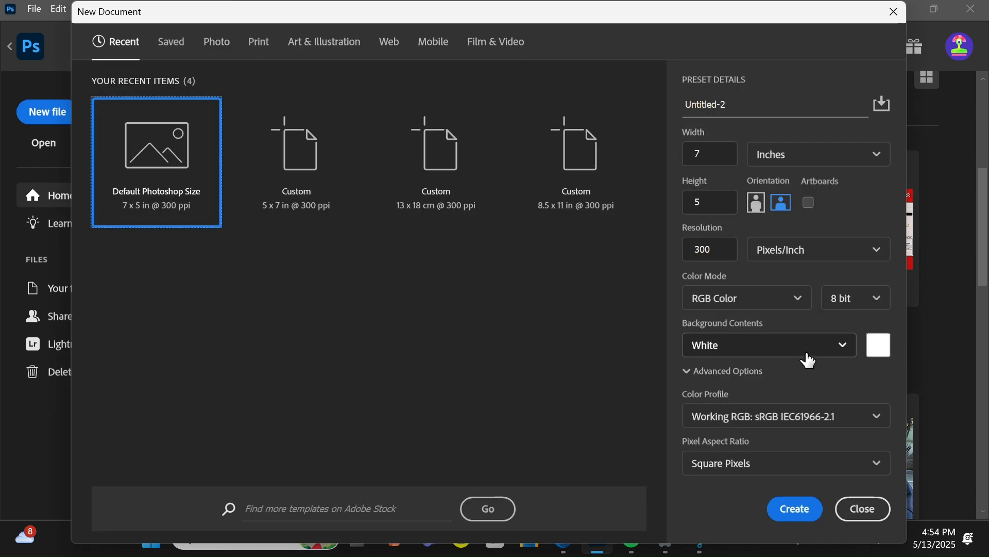
pyautogui.click(813, 512)
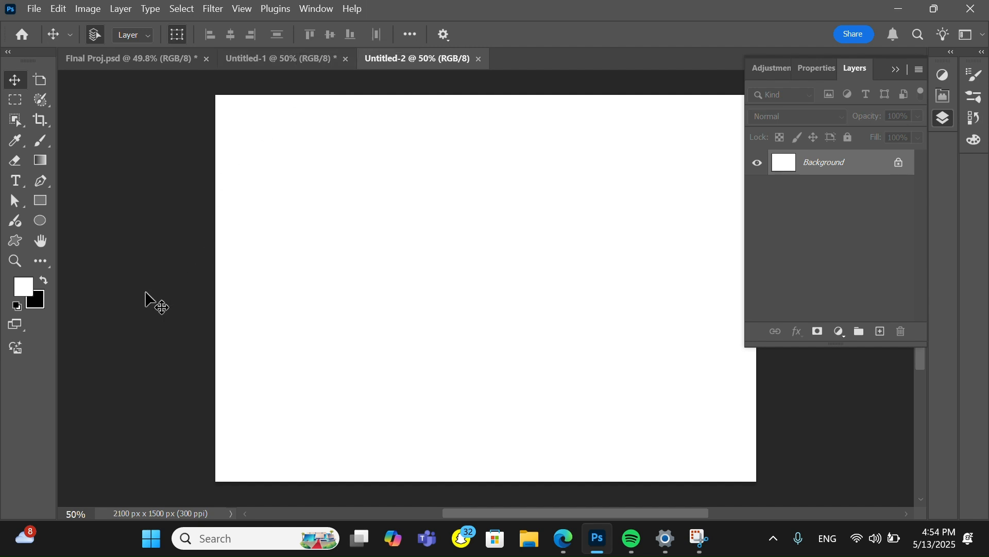
# Start a Generate Image request with the prompt "backround of desert with red sand and a aqua dark blue sky".
pyautogui.click(20, 348)
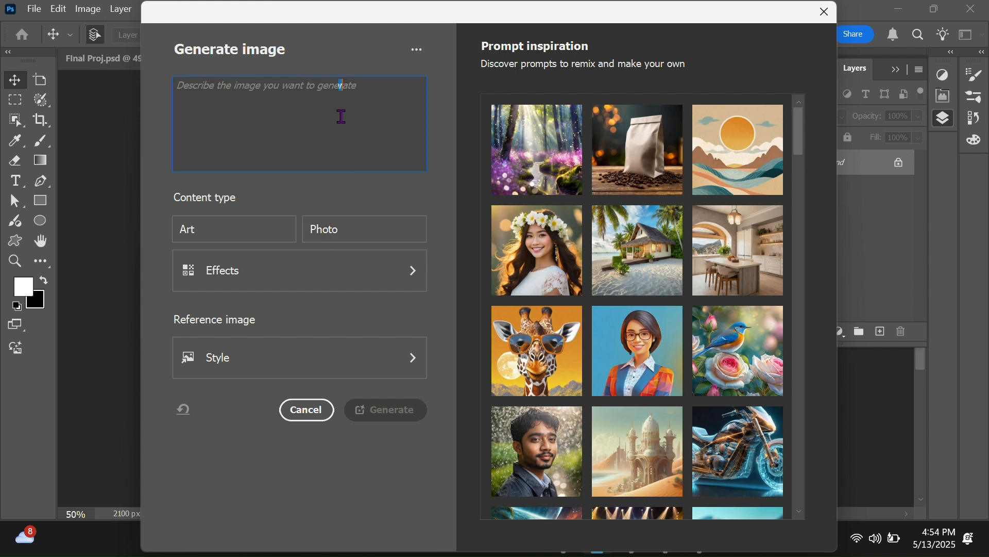
pyautogui.moveTo(376, 92); pyautogui.dragTo(162, 84)
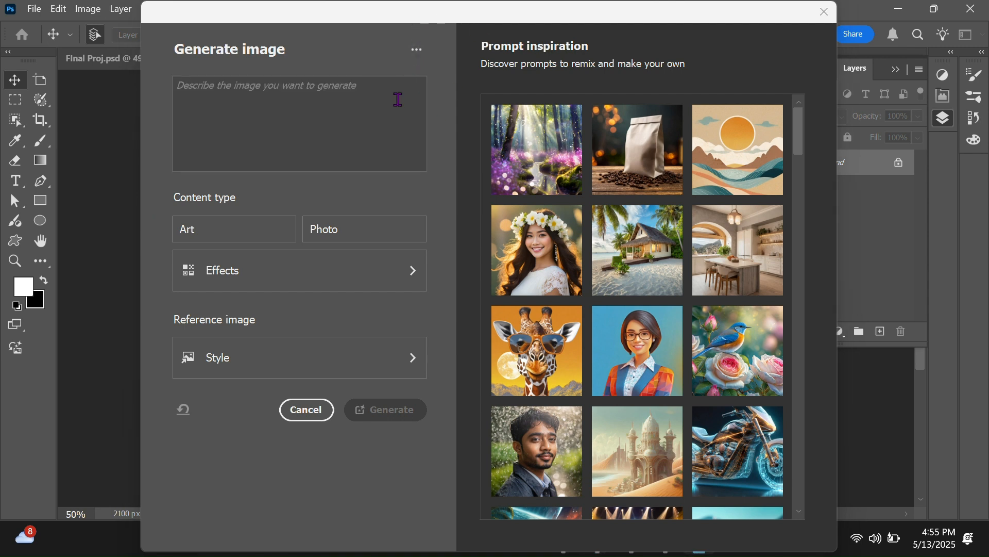
pyautogui.write('f')
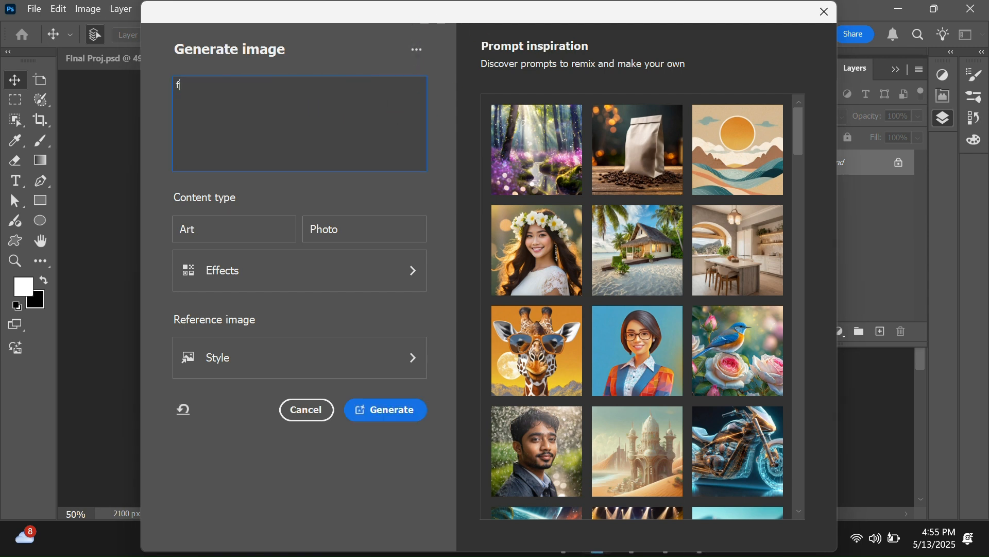
pyautogui.press('BackSpace')
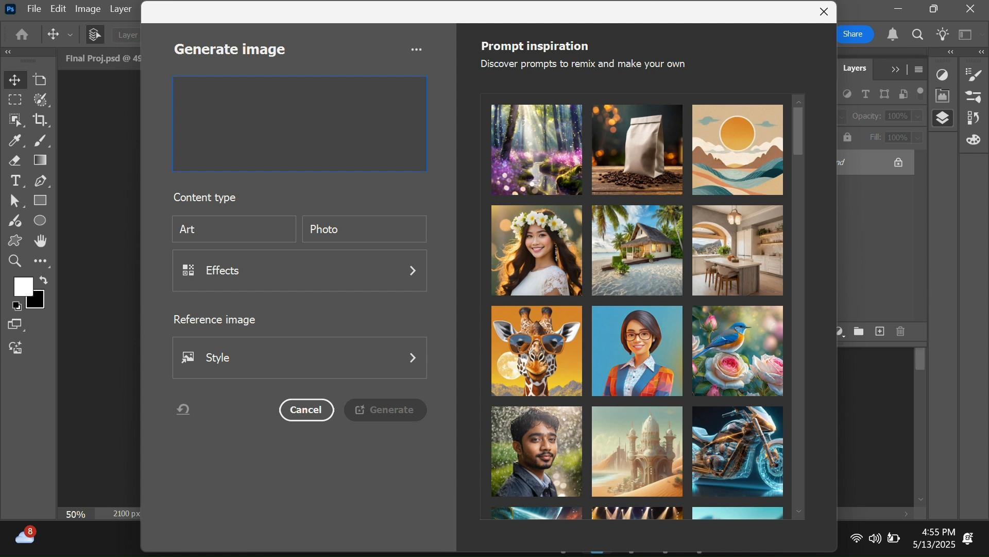
pyautogui.write('backround of desert with red sand and a aqua dark blue sky')
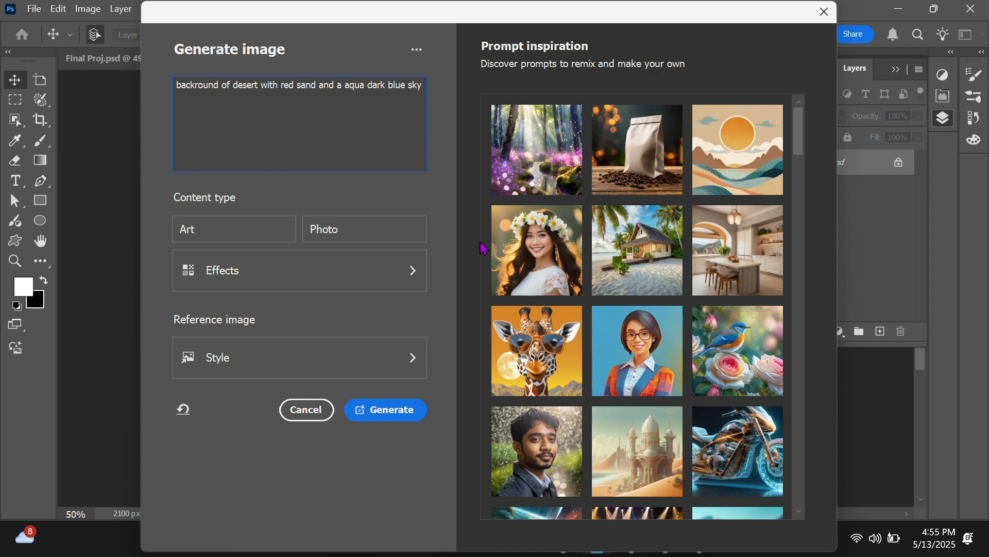
# Look through the prompt inspiration gallery for example images.
pyautogui.scroll(-10, 638, 298)
pyautogui.scroll(-4, 628, 308)
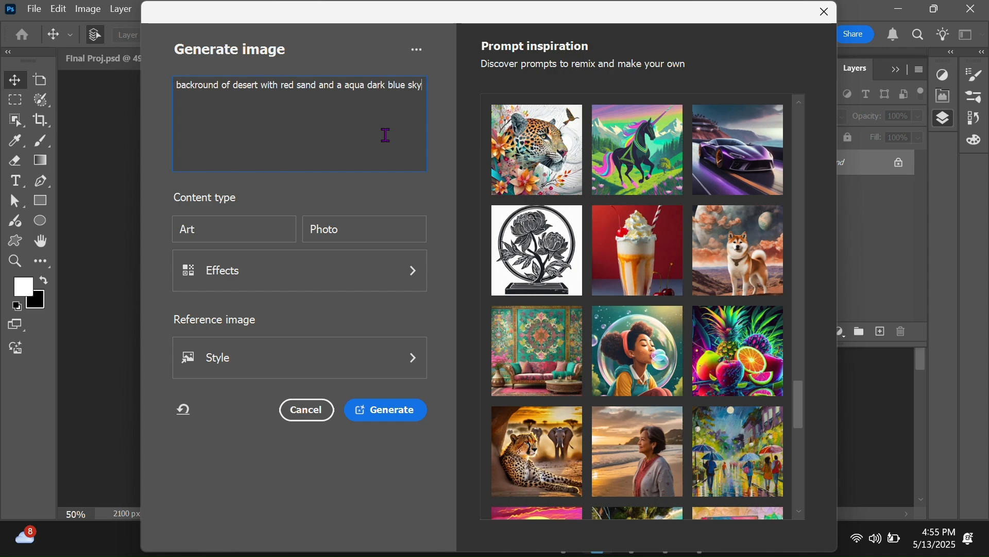
pyautogui.scroll(11, 574, 258)
pyautogui.scroll(4, 574, 258)
pyautogui.scroll(-3, 561, 219)
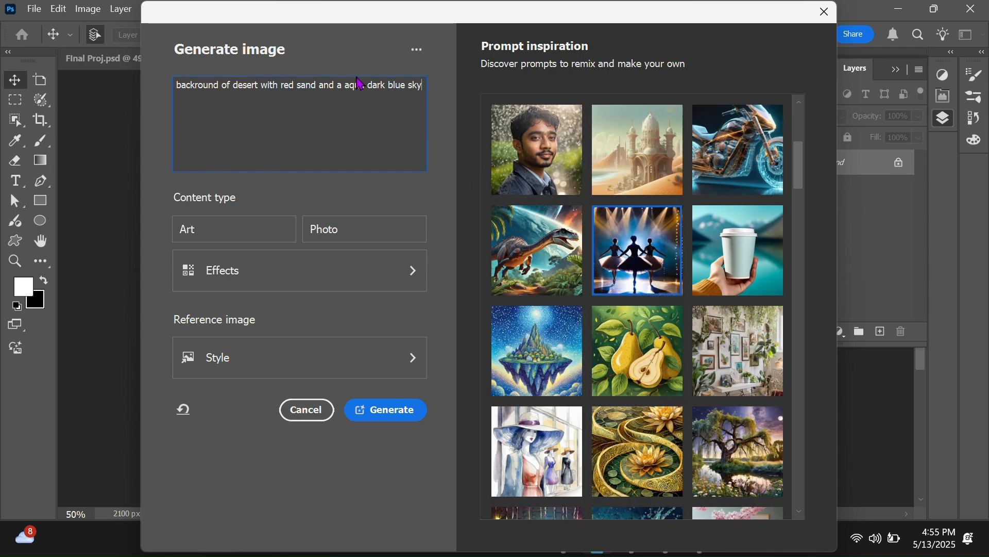
pyautogui.scroll(3, 555, 224)
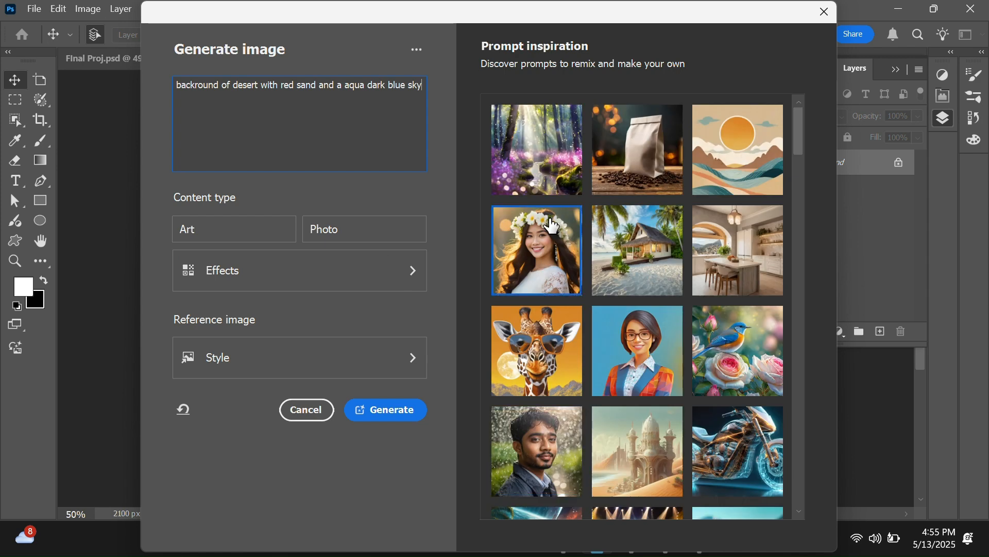
# Add the bioluminescent style effect to the desert image request.
pyautogui.click(410, 279)
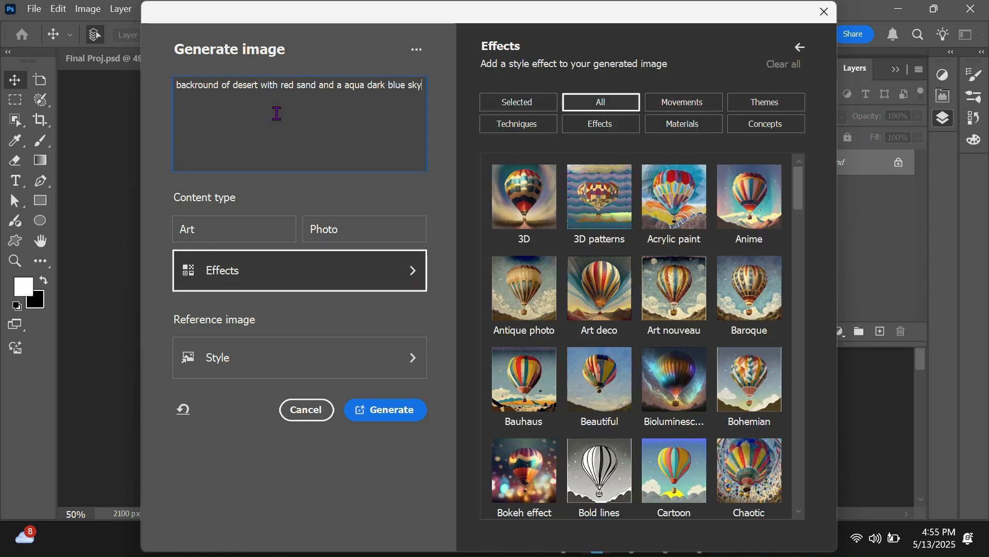
pyautogui.scroll(-3, 711, 261)
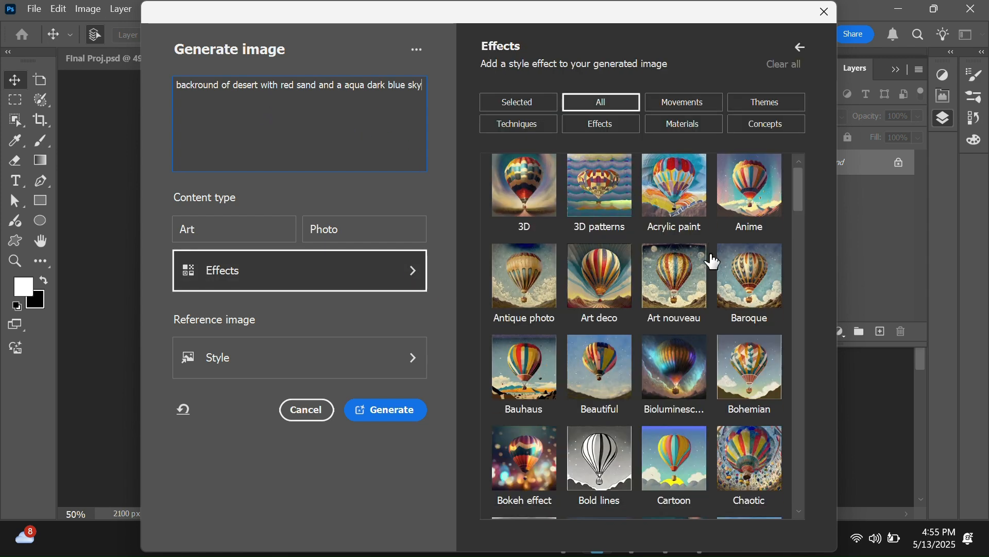
pyautogui.scroll(-2, 712, 261)
pyautogui.scroll(1, 712, 261)
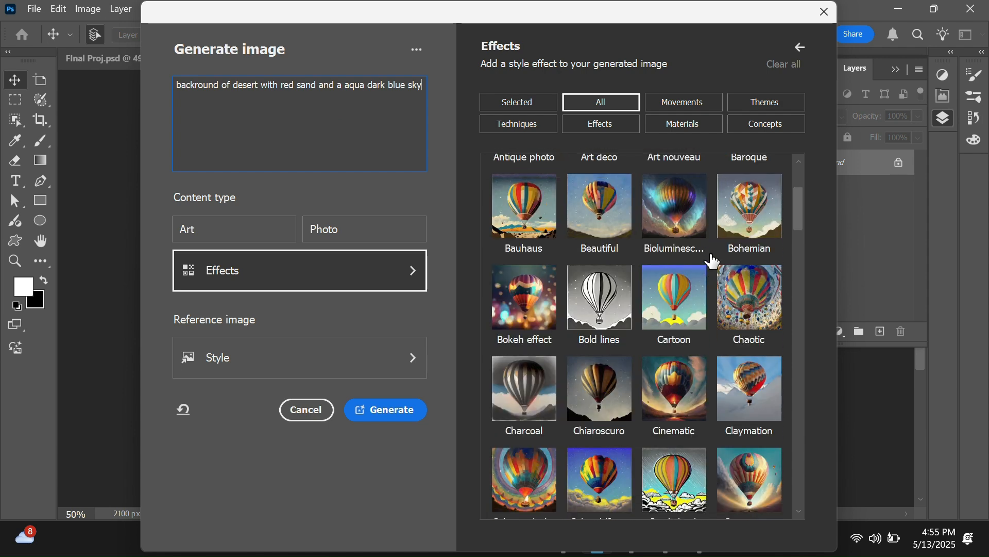
pyautogui.click(673, 254)
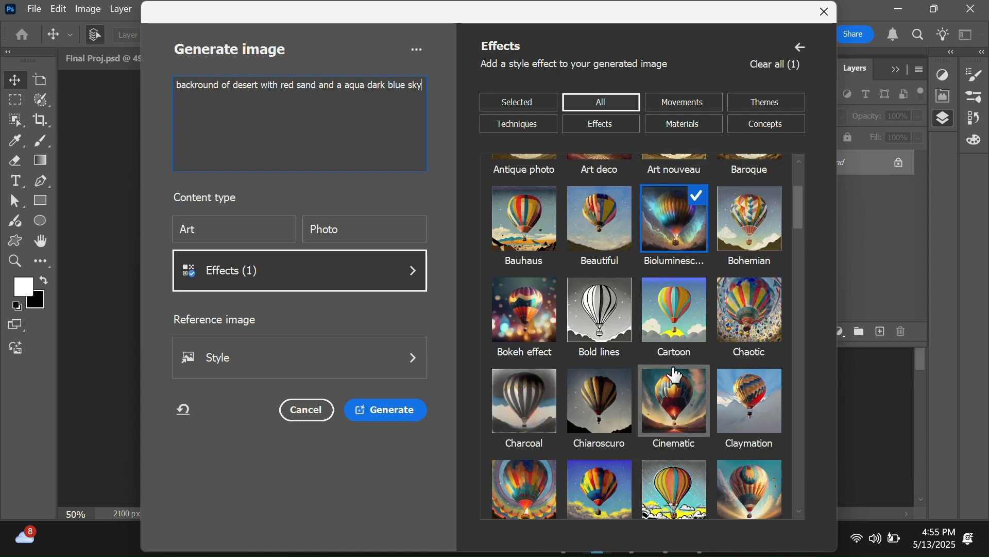
# Browse the style effects by category, including Movements, Themes, Concepts and Effects, and through the full list.
pyautogui.scroll(2, 680, 217)
pyautogui.click(688, 101)
pyautogui.click(764, 102)
pyautogui.click(764, 124)
pyautogui.click(607, 126)
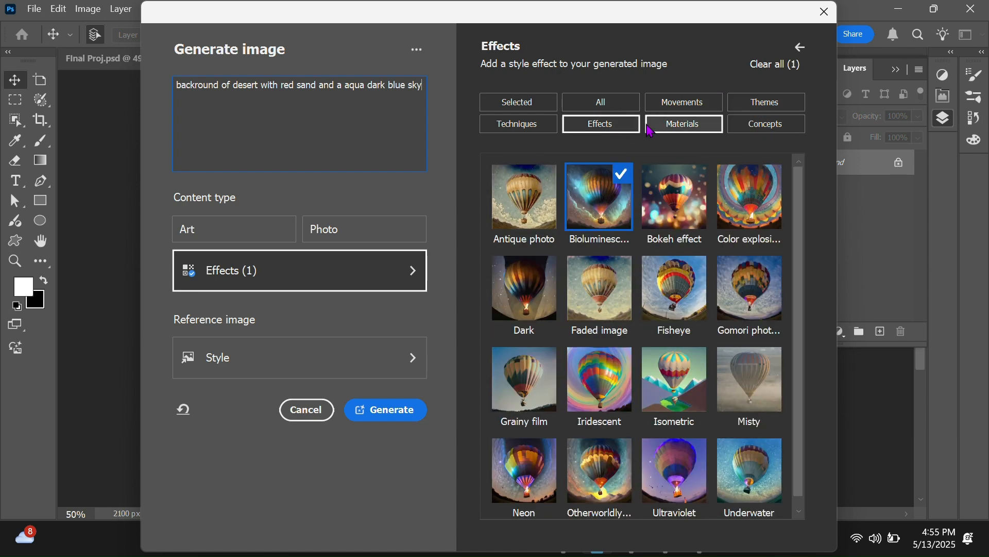
pyautogui.click(610, 107)
pyautogui.scroll(-10, 670, 316)
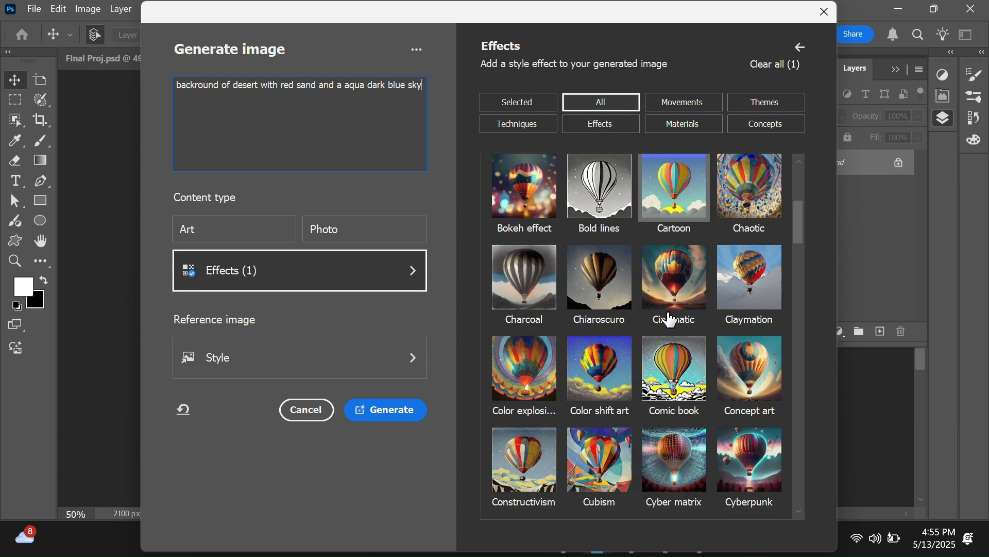
pyautogui.scroll(-9, 672, 319)
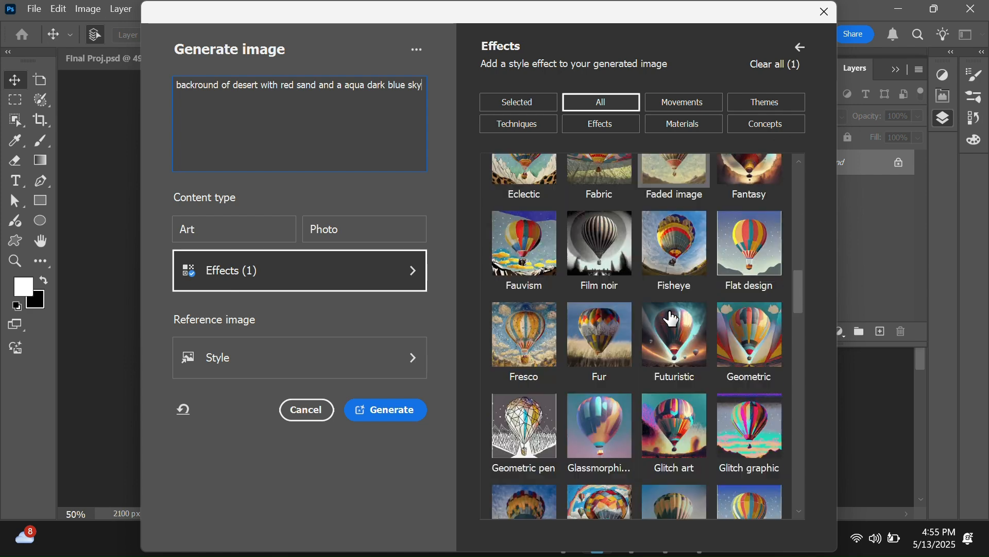
pyautogui.click(681, 223)
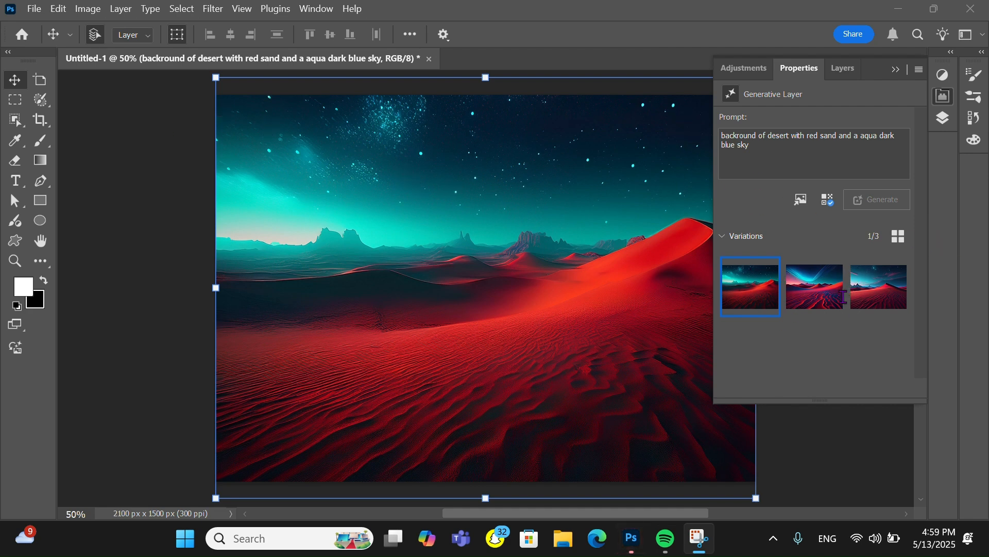
# Preview the three generated desert variations and choose the first one for the background.
pyautogui.click(824, 295)
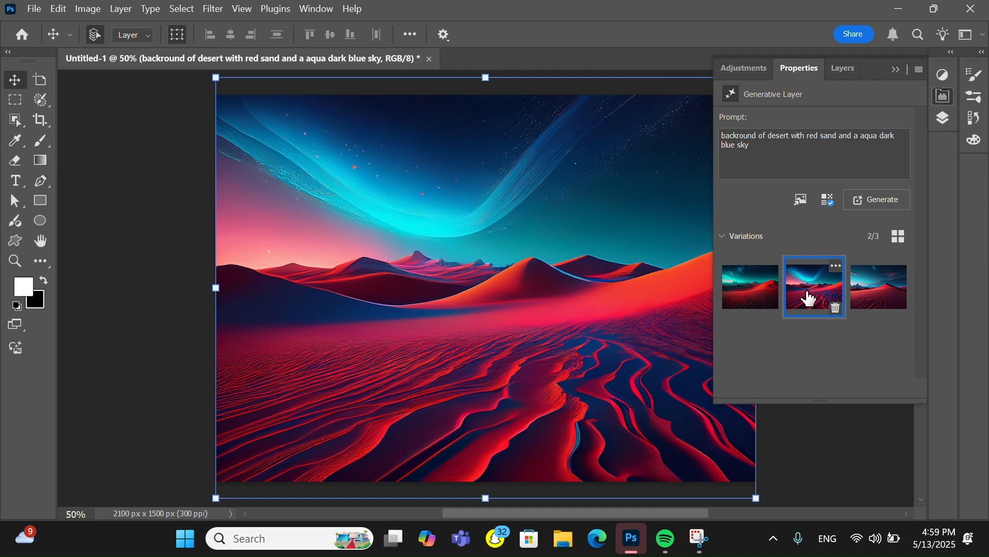
pyautogui.click(885, 287)
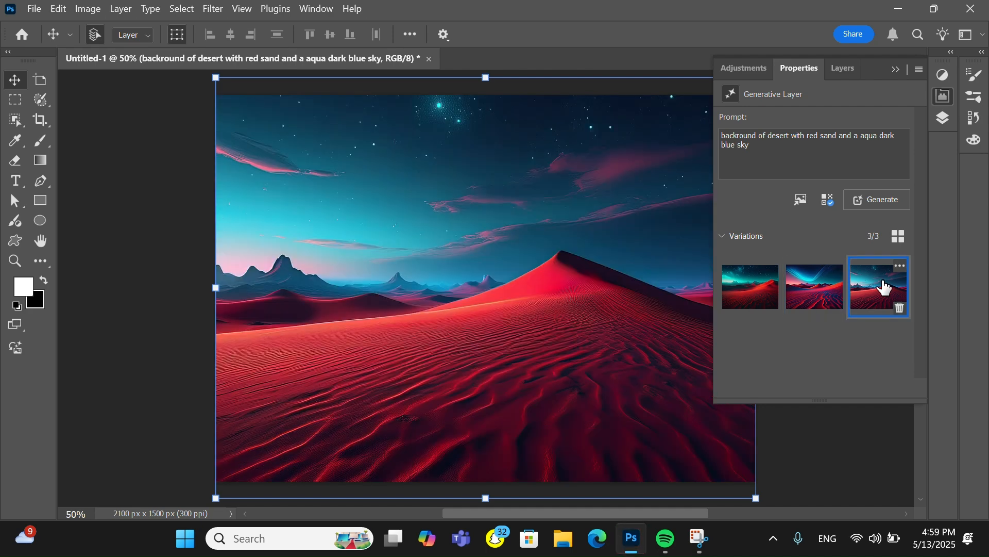
pyautogui.click(743, 295)
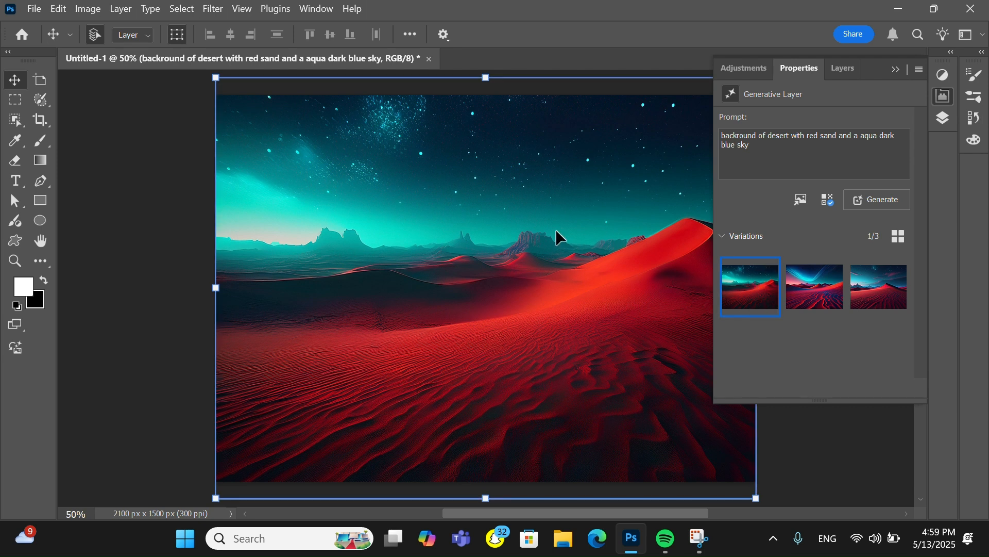
# Generate similar versions of the first desert variation, compare them, and reselect the original.
pyautogui.click(771, 268)
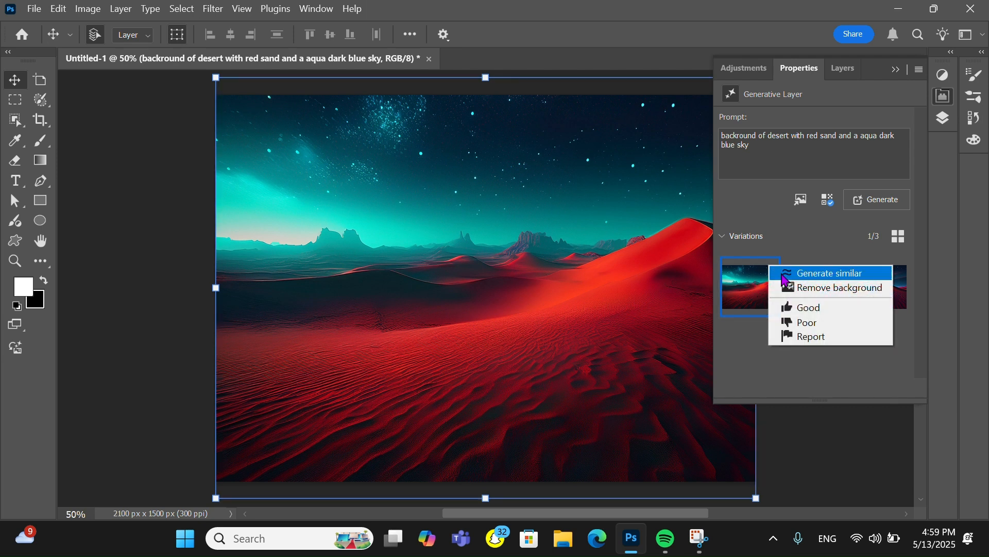
pyautogui.click(784, 280)
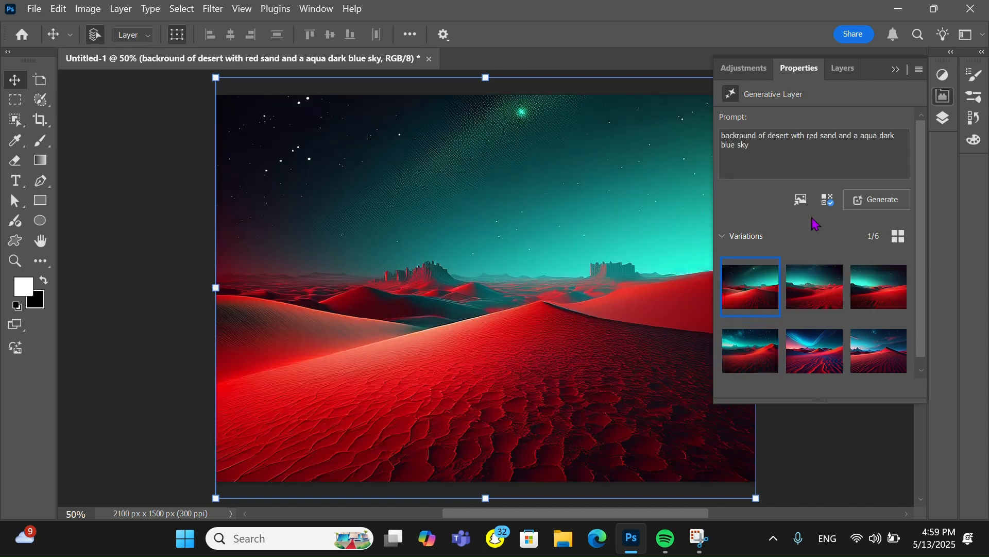
pyautogui.click(826, 300)
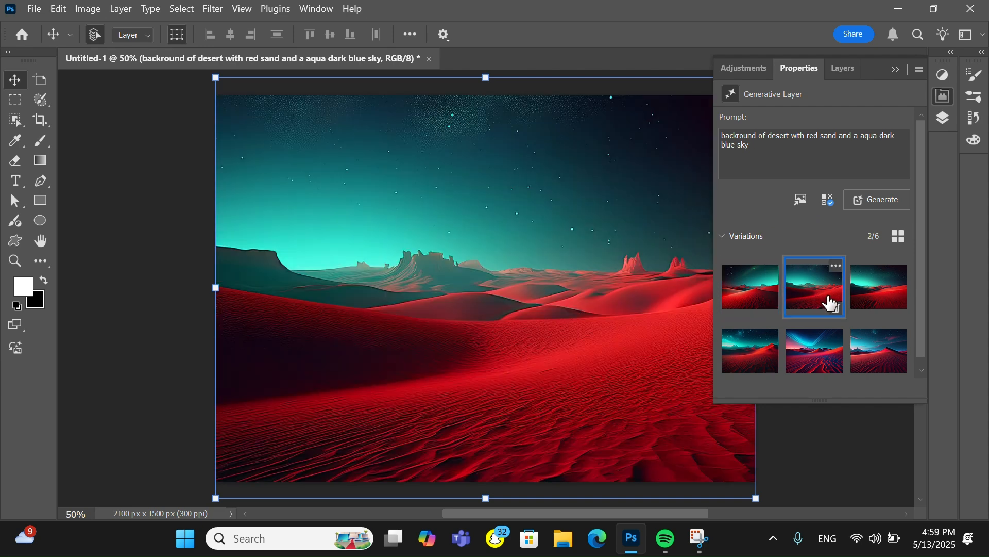
pyautogui.click(866, 296)
pyautogui.click(814, 295)
pyautogui.click(779, 298)
pyautogui.click(766, 349)
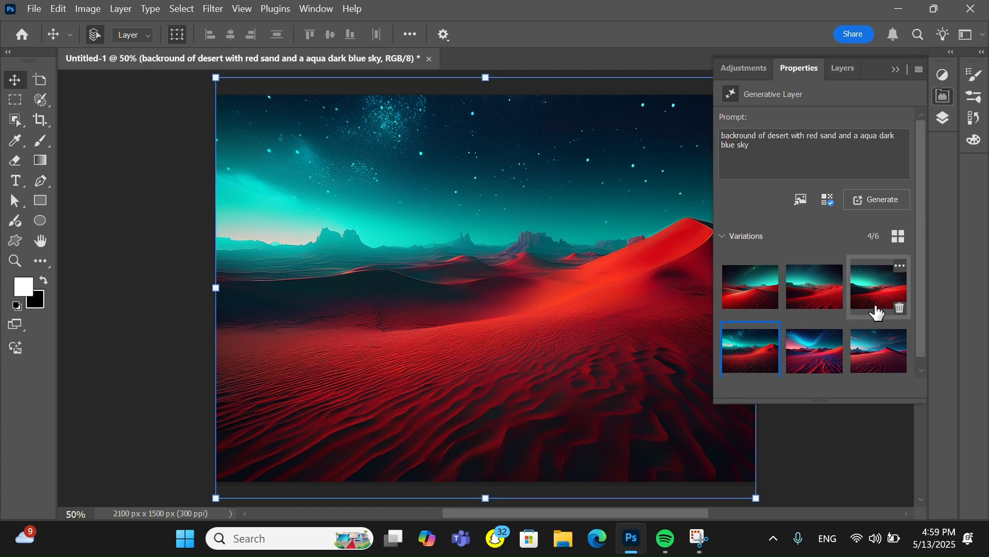
# Delete the three similar variations, undoing the mistaken deletion of the original, and keep the original desert selected.
pyautogui.click(900, 308)
pyautogui.click(899, 308)
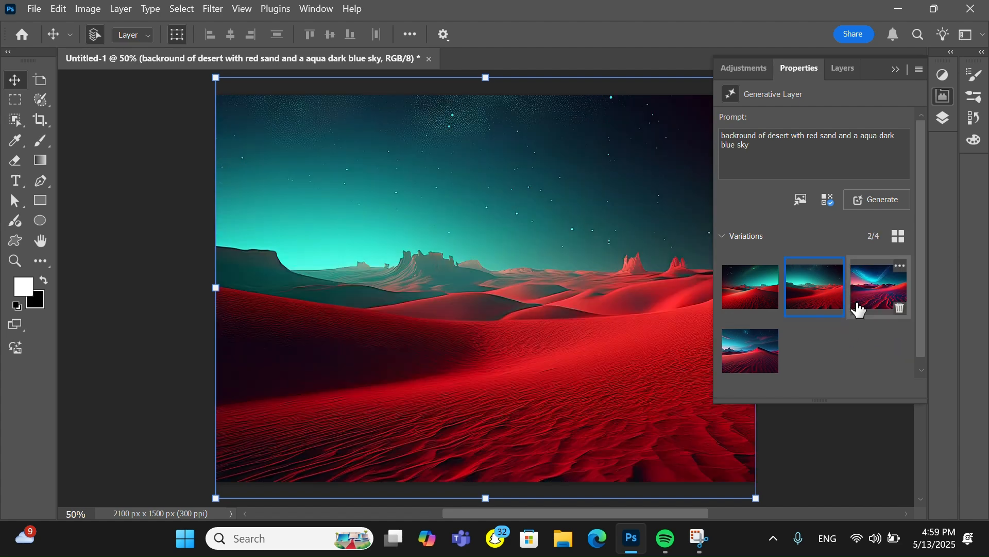
pyautogui.hotkey('ctrl', 'z')
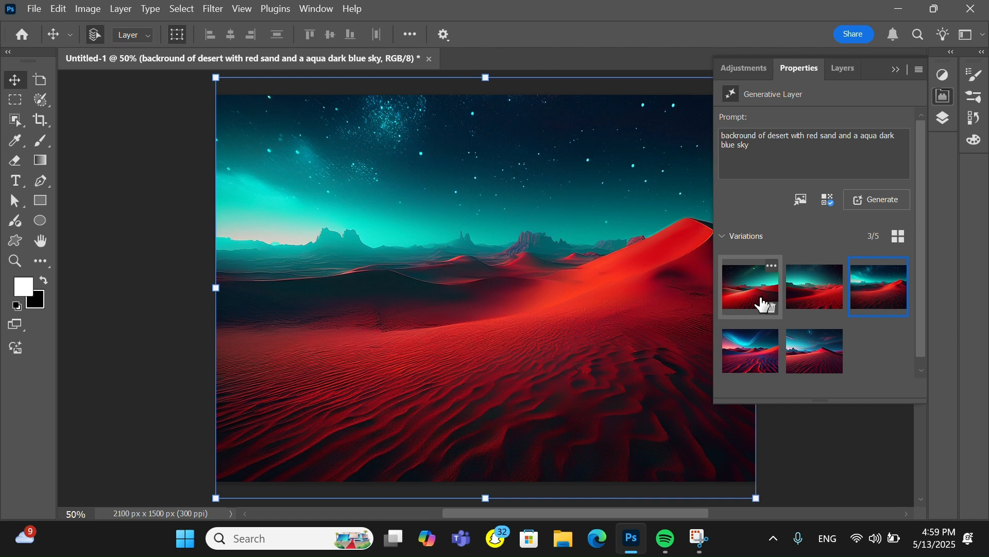
pyautogui.click(764, 304)
pyautogui.click(773, 310)
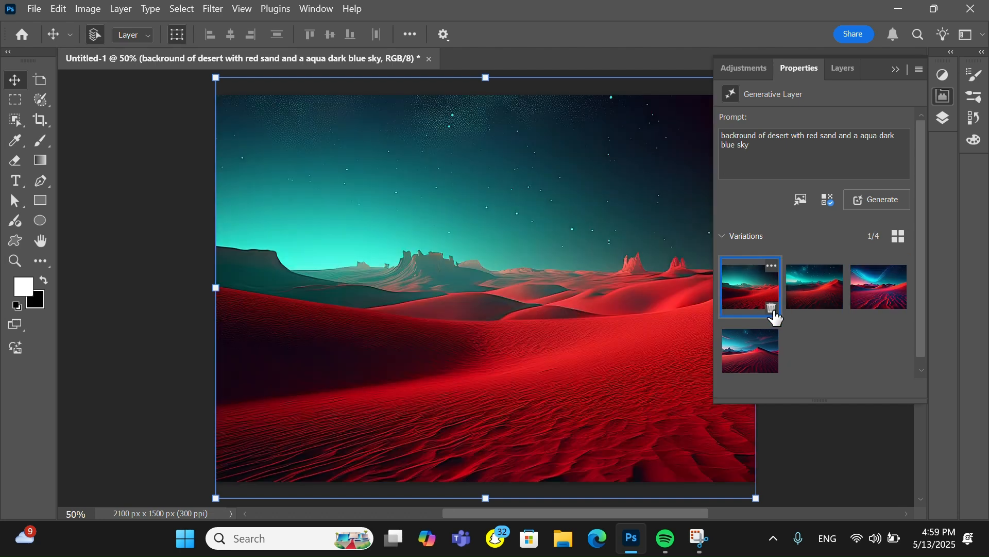
pyautogui.click(772, 309)
pyautogui.click(803, 306)
pyautogui.click(766, 303)
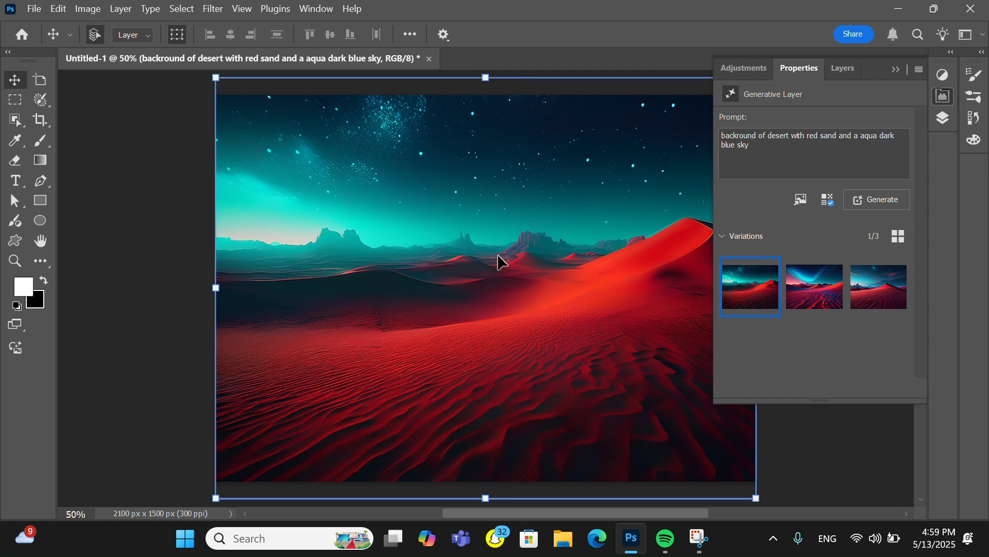
# Generate an AI image from the prompt "rocketship".
pyautogui.click(21, 351)
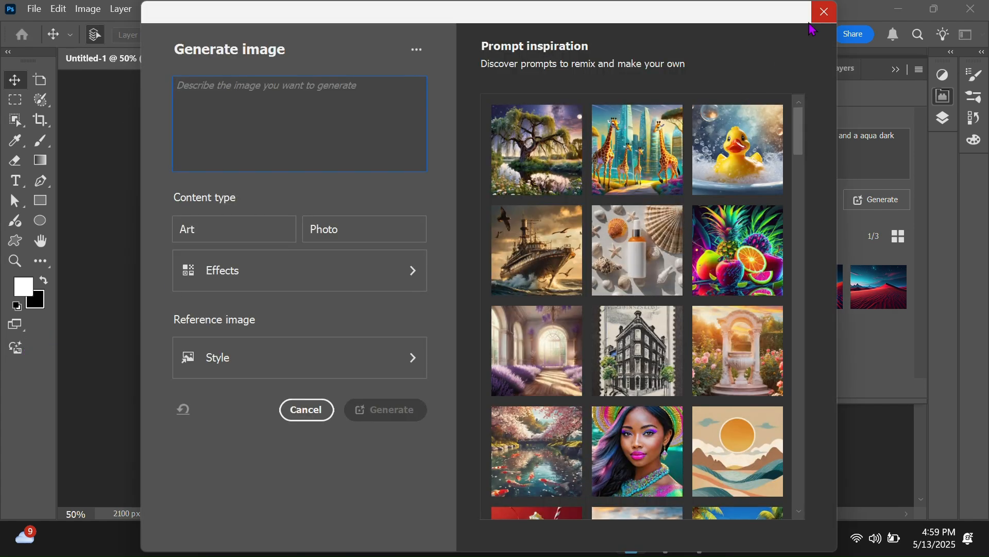
pyautogui.moveTo(385, 81); pyautogui.dragTo(185, 115)
pyautogui.write('rocketship')
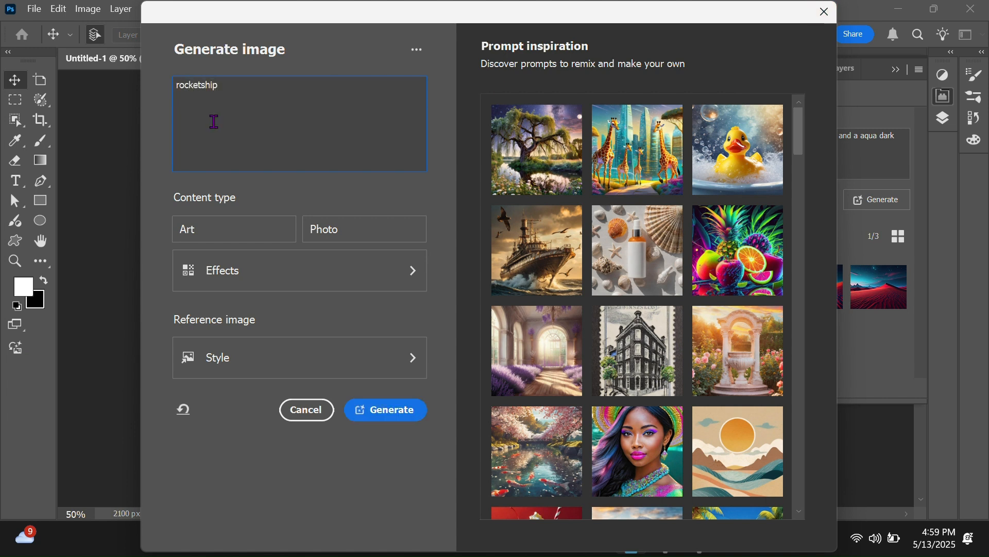
pyautogui.click(404, 418)
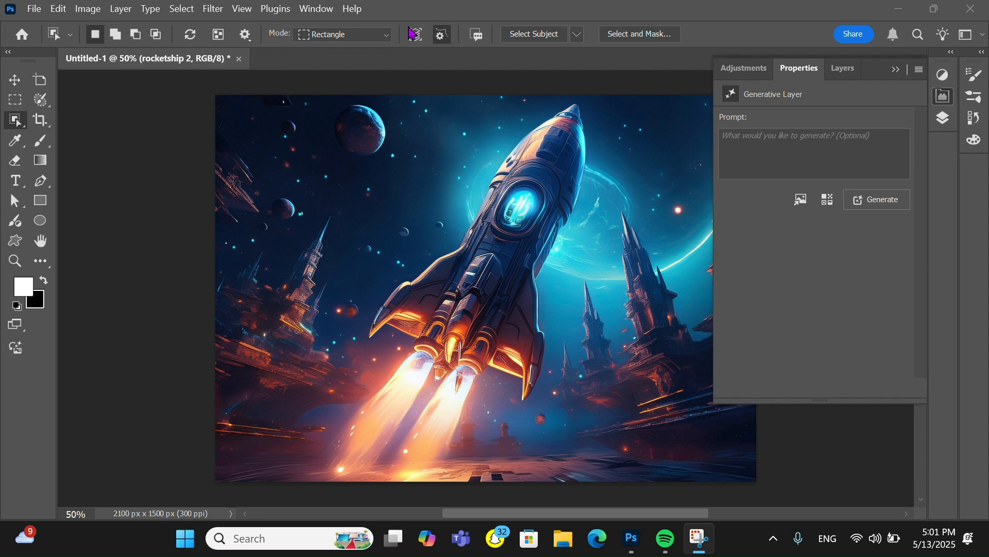
# Select the rocket ship and add both exhaust flames to the selection with the Selection Brush at size 60.
pyautogui.click(23, 79)
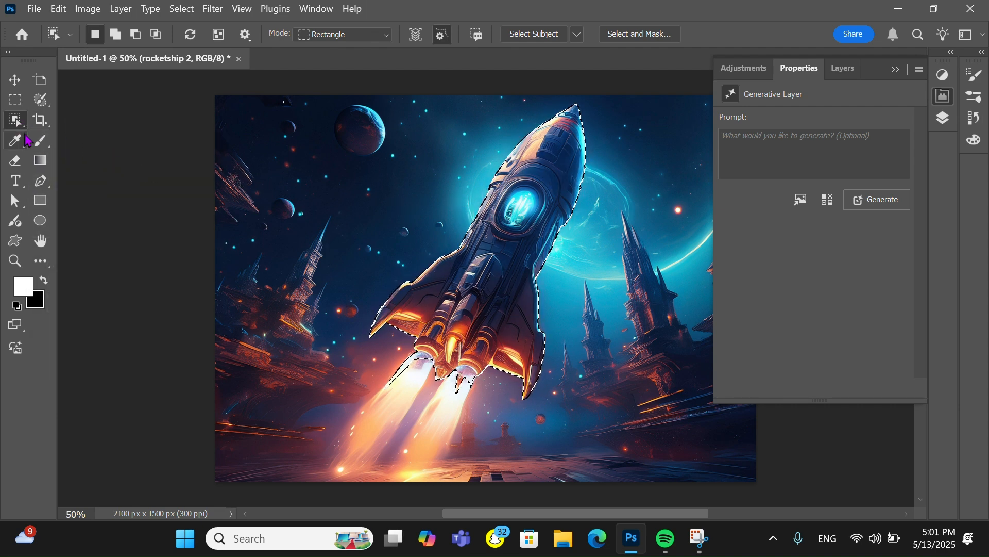
pyautogui.click(44, 101)
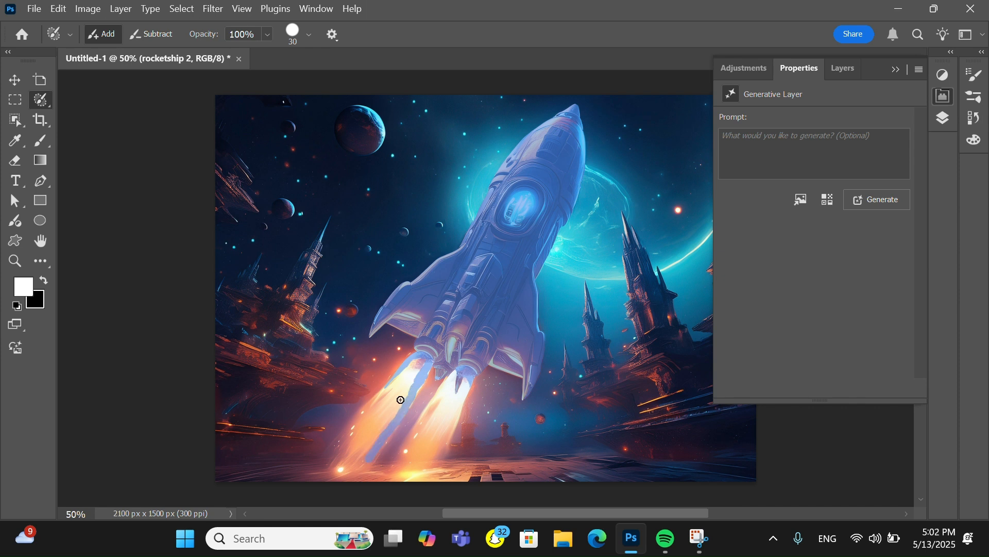
pyautogui.press(']')
pyautogui.press(']')
pyautogui.moveTo(417, 364)
pyautogui.mouseDown()
pyautogui.moveTo(372, 415)
pyautogui.moveTo(405, 390)
pyautogui.moveTo(379, 425)
pyautogui.moveTo(395, 402)
pyautogui.moveTo(376, 410)
pyautogui.mouseUp()
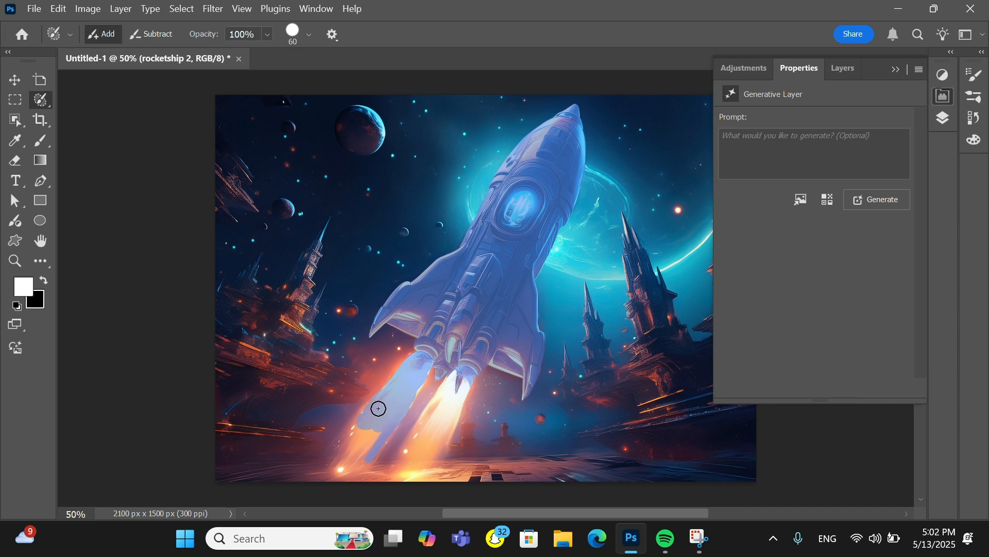
pyautogui.moveTo(458, 375)
pyautogui.mouseDown()
pyautogui.moveTo(420, 431)
pyautogui.moveTo(435, 406)
pyautogui.moveTo(435, 426)
pyautogui.moveTo(466, 390)
pyautogui.moveTo(436, 442)
pyautogui.moveTo(424, 433)
pyautogui.mouseUp()
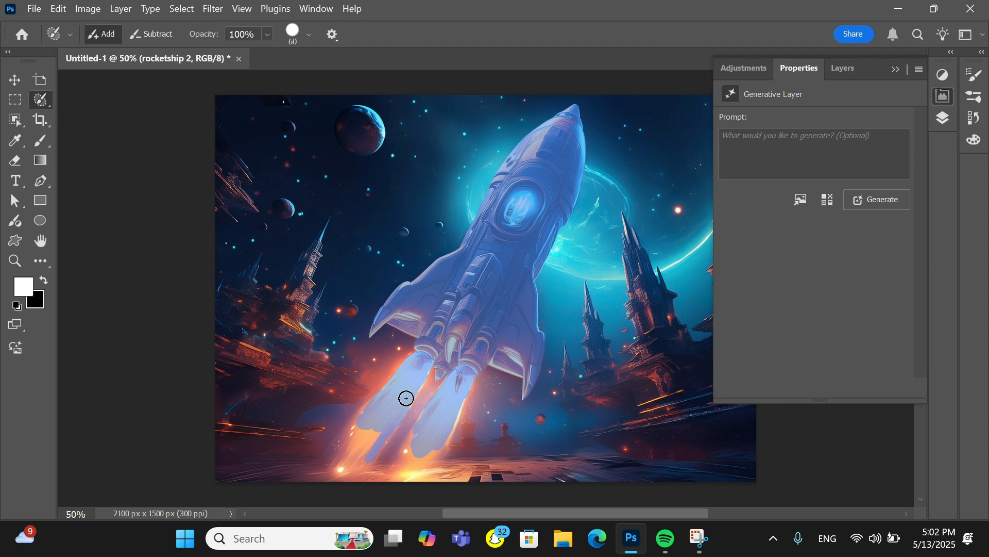
pyautogui.moveTo(384, 429)
pyautogui.mouseDown()
pyautogui.moveTo(358, 454)
pyautogui.moveTo(370, 420)
pyautogui.mouseUp()
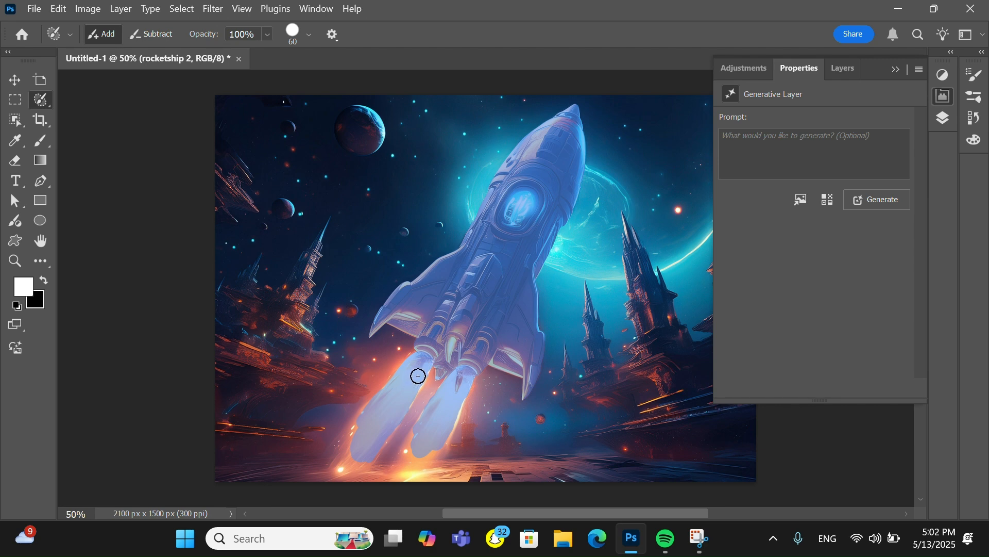
# Copy the selected rocket and flames onto a new layer and shift the copy beside the original rocket.
pyautogui.click(14, 80)
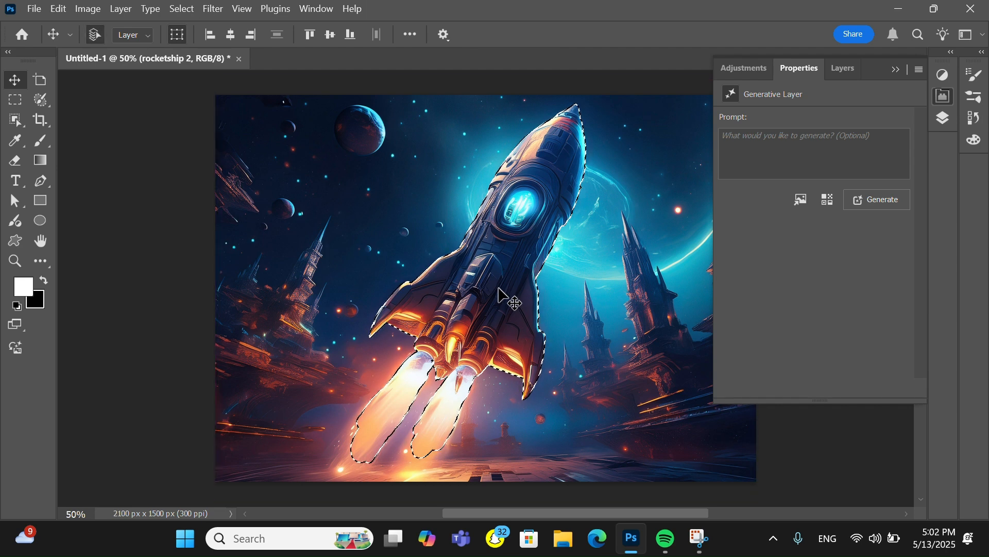
pyautogui.hotkey('ctrl', 'j')
pyautogui.moveTo(503, 248); pyautogui.dragTo(611, 267)
# Hide the rocketship 2 layer and delete the rocketship layer so the cut-out rocket sits over the desert.
pyautogui.click(842, 68)
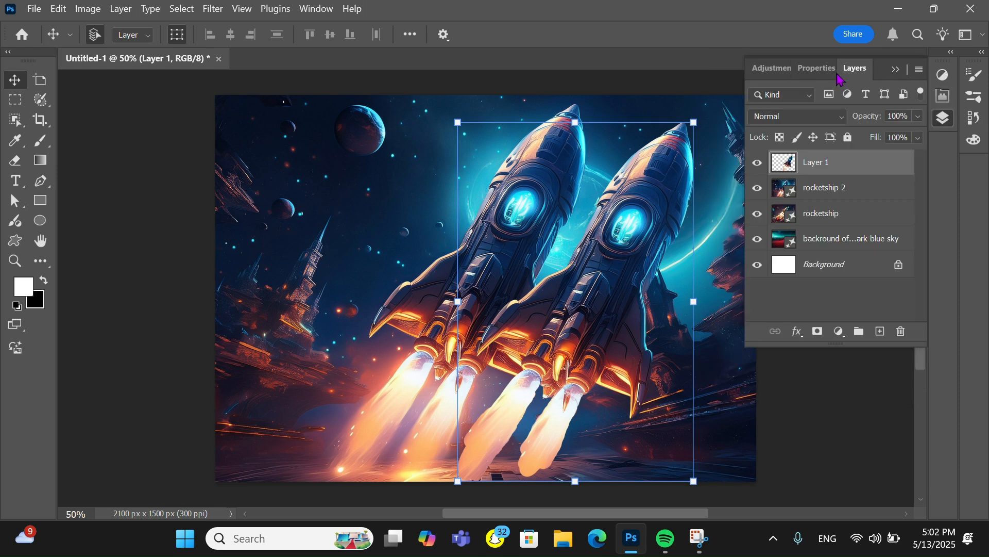
pyautogui.click(757, 188)
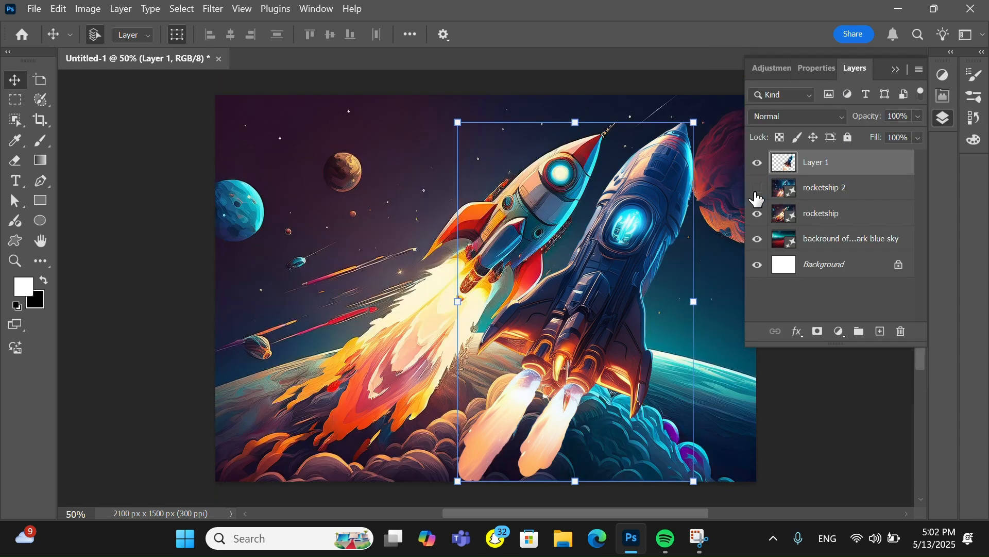
pyautogui.rightClick(860, 222)
pyautogui.click(762, 197)
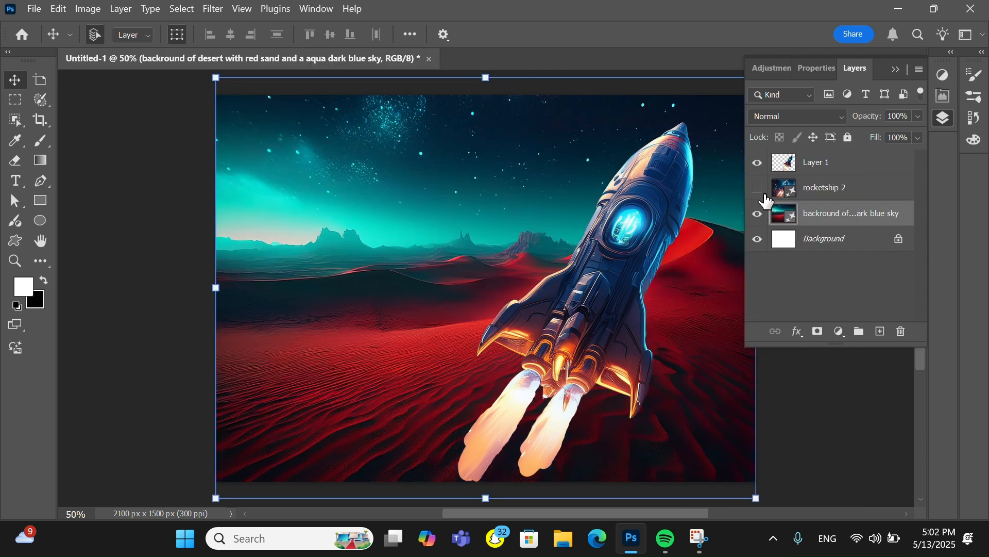
# Scale the cut-out rocket to about 61.5%, rotate it to about 15.6°, and place it in the lower-left corner of the desert.
pyautogui.moveTo(670, 161); pyautogui.dragTo(525, 197)
pyautogui.moveTo(592, 115); pyautogui.dragTo(487, 286)
pyautogui.moveTo(424, 361); pyautogui.dragTo(300, 378)
pyautogui.moveTo(362, 301); pyautogui.dragTo(405, 273)
pyautogui.moveTo(376, 321); pyautogui.dragTo(370, 326)
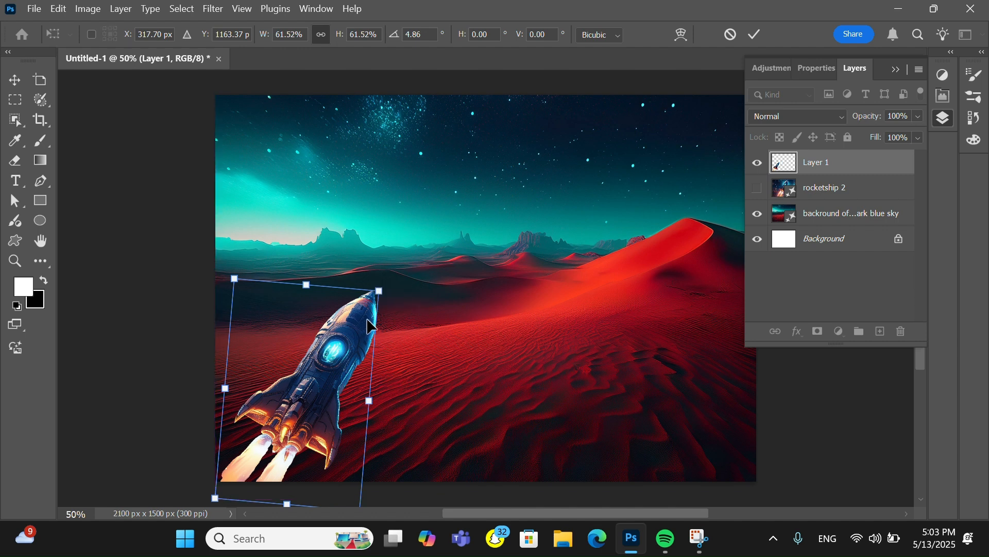
pyautogui.moveTo(391, 285); pyautogui.dragTo(421, 298)
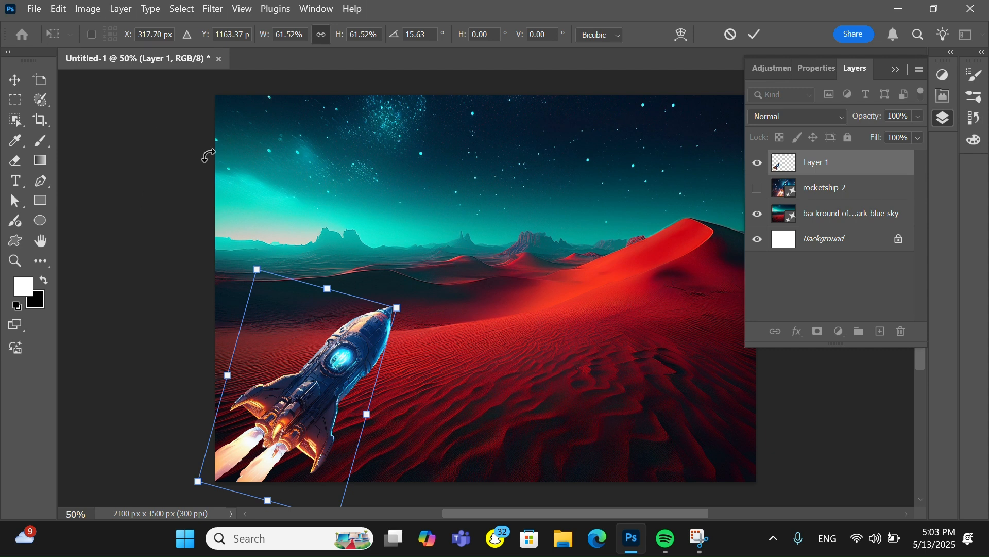
# Skew the rocket by pulling the nose corner of its bounding box inward, and apply the transform.
pyautogui.click(64, 16)
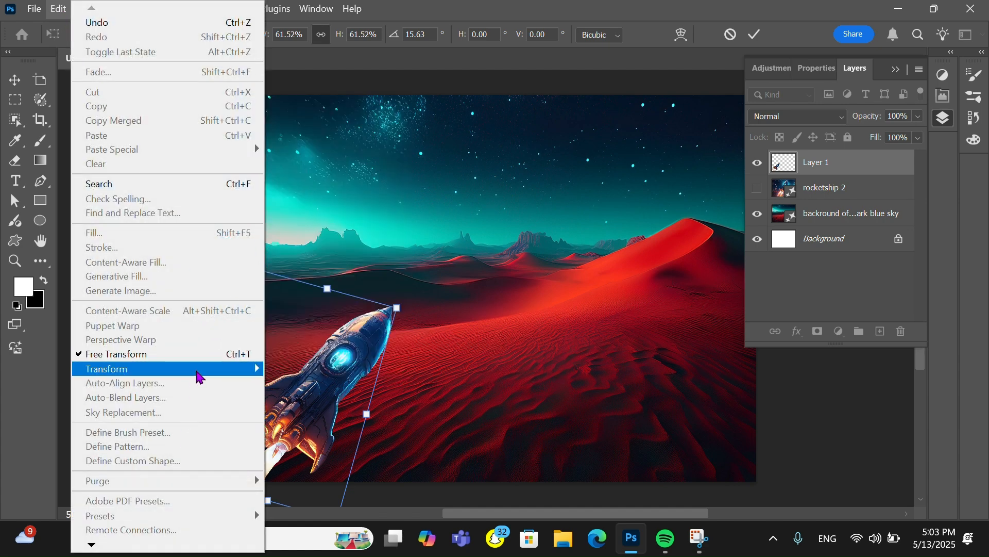
pyautogui.moveTo(199, 370)
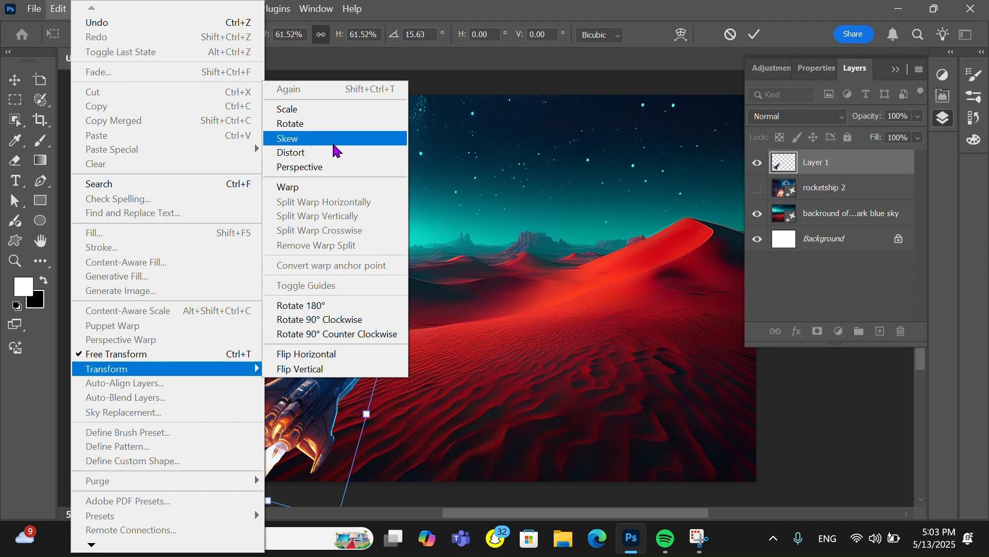
pyautogui.click(335, 141)
pyautogui.moveTo(398, 309); pyautogui.dragTo(369, 313)
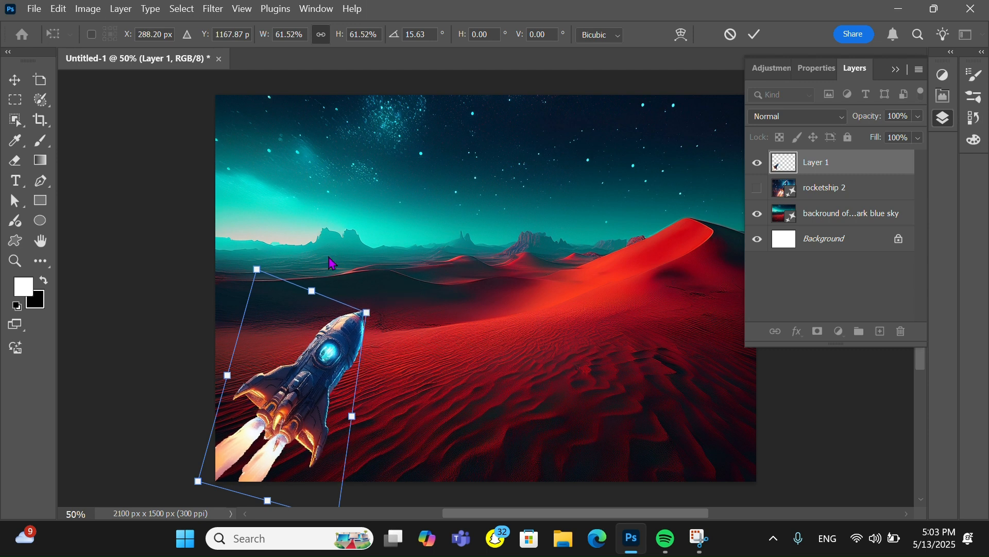
pyautogui.click(14, 80)
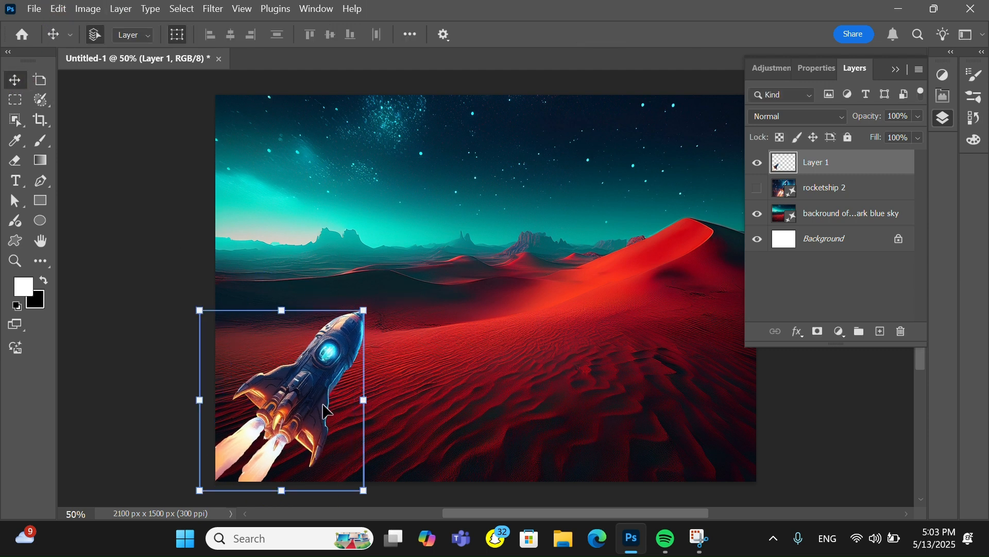
# Rotate the rocket about 5.2° clockwise, narrow its nose end with a Perspective transform, and apply it.
pyautogui.moveTo(378, 490); pyautogui.dragTo(369, 498)
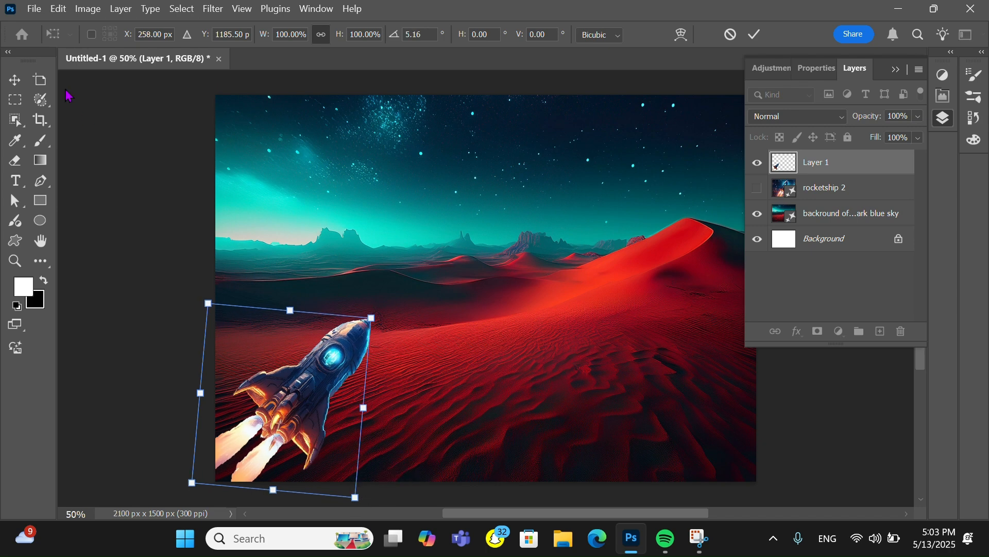
pyautogui.click(56, 14)
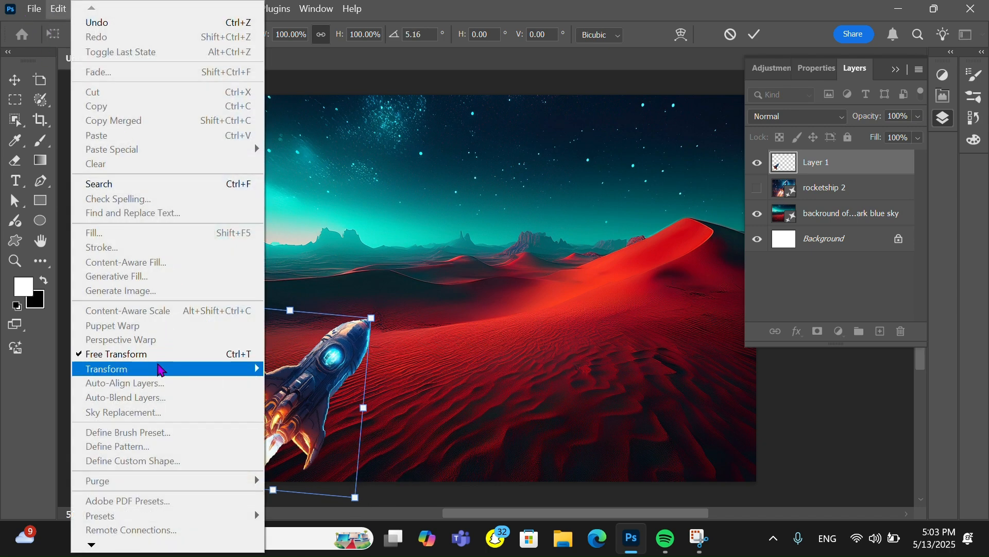
pyautogui.moveTo(162, 371)
pyautogui.click(302, 167)
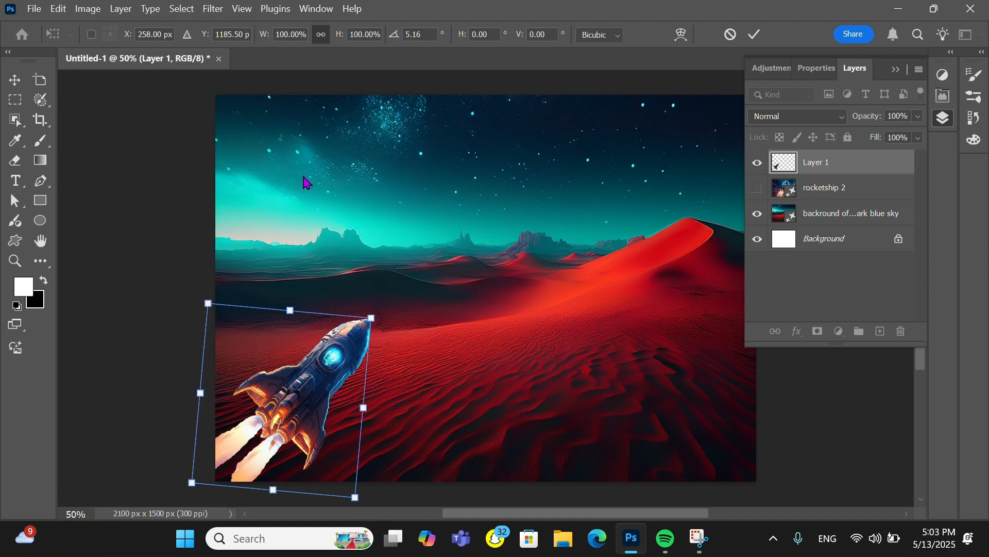
pyautogui.moveTo(373, 320); pyautogui.dragTo(339, 289)
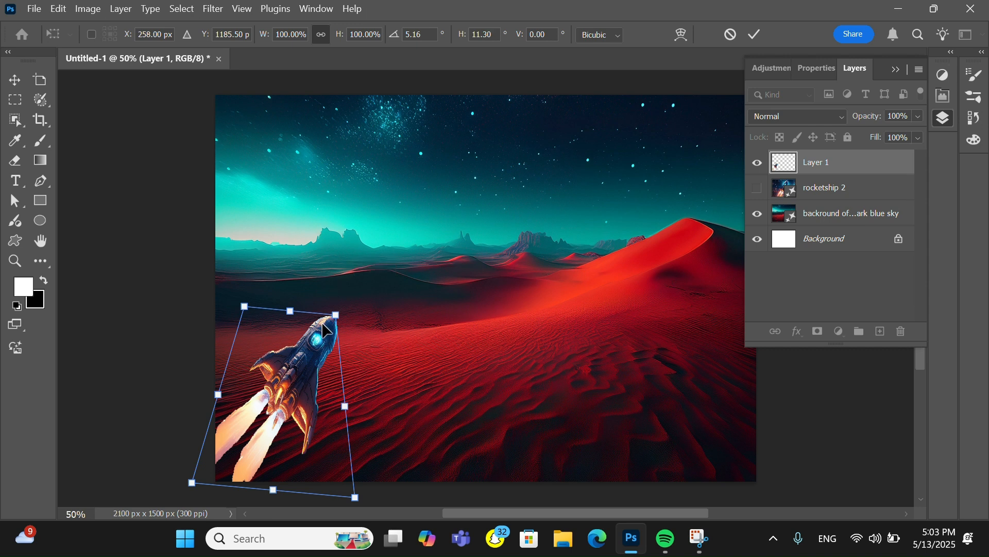
pyautogui.click(30, 81)
# Enlarge the rocket to about 115.5%, rotate it about 4.8°, and reposition it in the desert's lower-left corner.
pyautogui.moveTo(309, 374); pyautogui.dragTo(358, 395)
pyautogui.hotkey('ctrl', 't')
pyautogui.moveTo(387, 330); pyautogui.dragTo(409, 299)
pyautogui.moveTo(349, 385); pyautogui.dragTo(322, 392)
pyautogui.moveTo(432, 283); pyautogui.dragTo(447, 294)
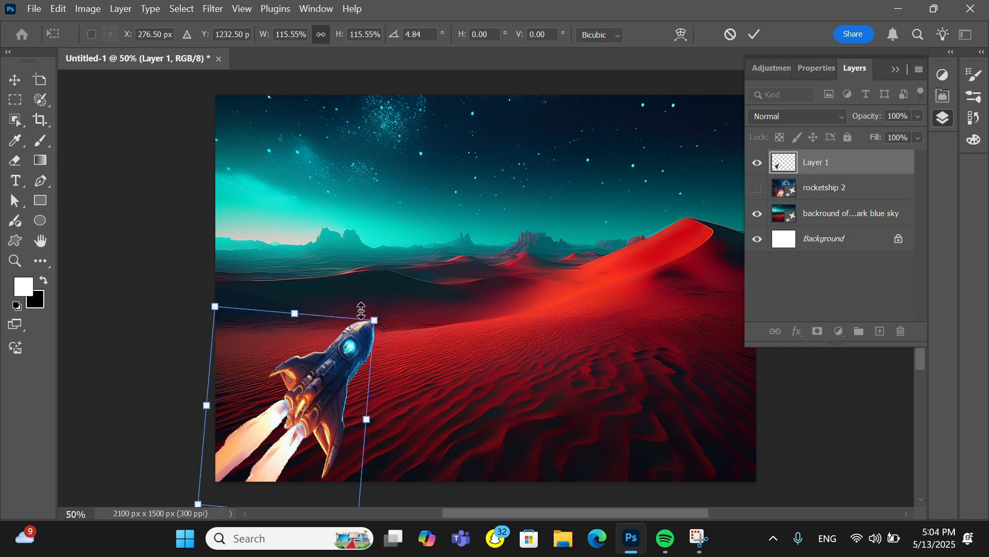
pyautogui.click(15, 80)
pyautogui.click(308, 197)
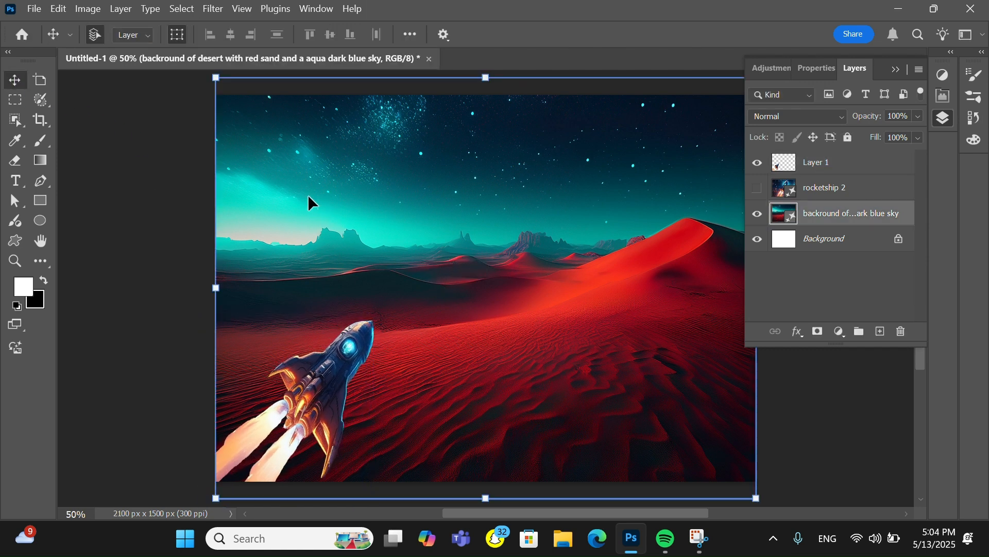
pyautogui.click(314, 395)
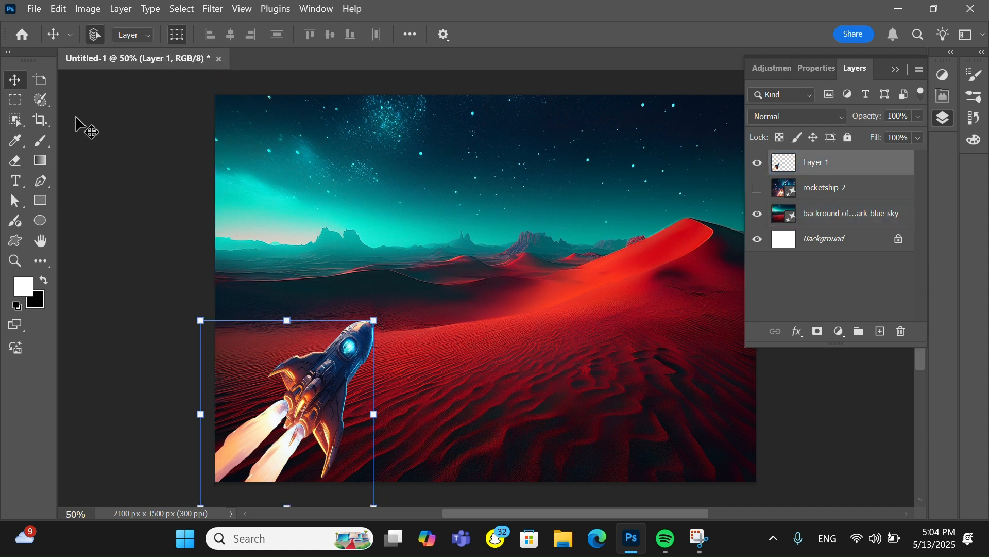
pyautogui.click(383, 389)
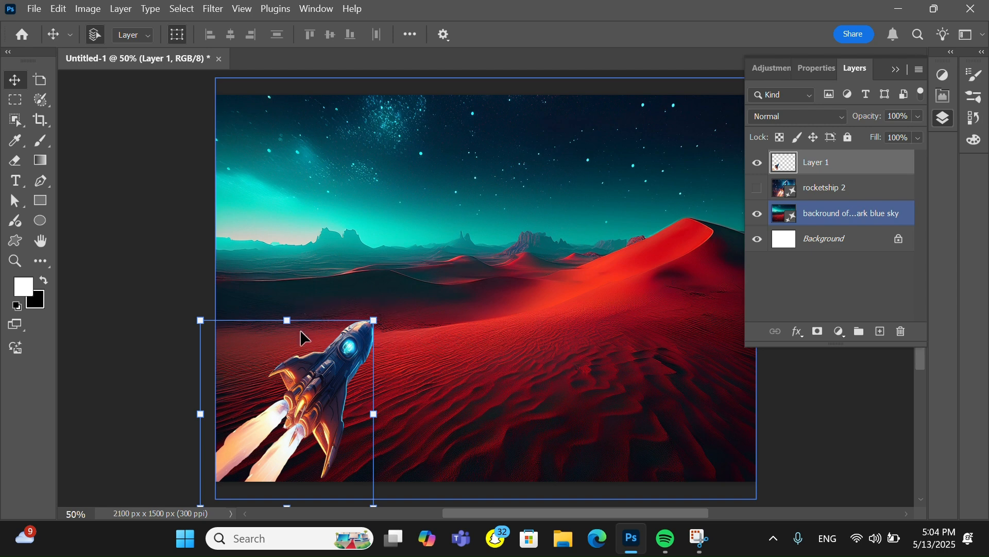
pyautogui.click(318, 358)
pyautogui.click(34, 9)
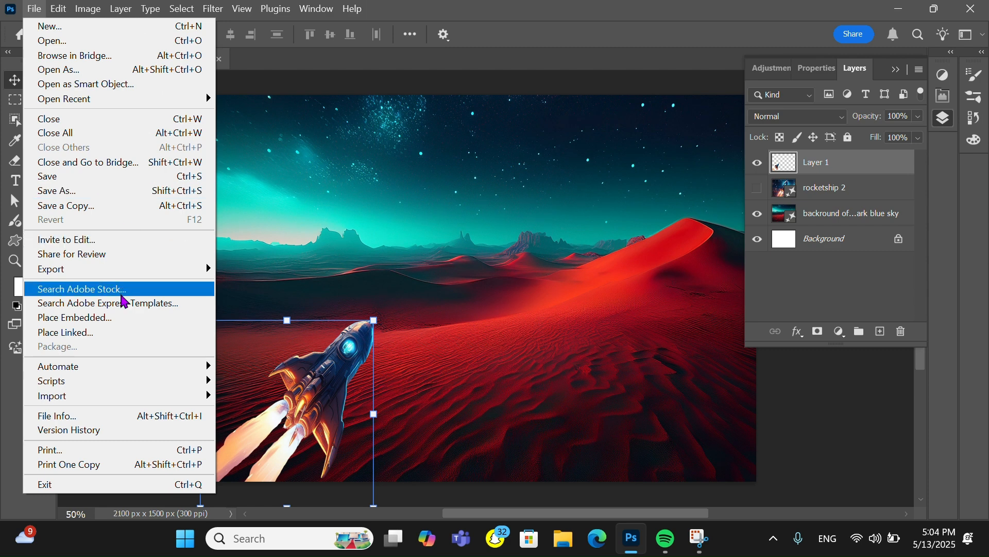
pyautogui.moveTo(58, 7)
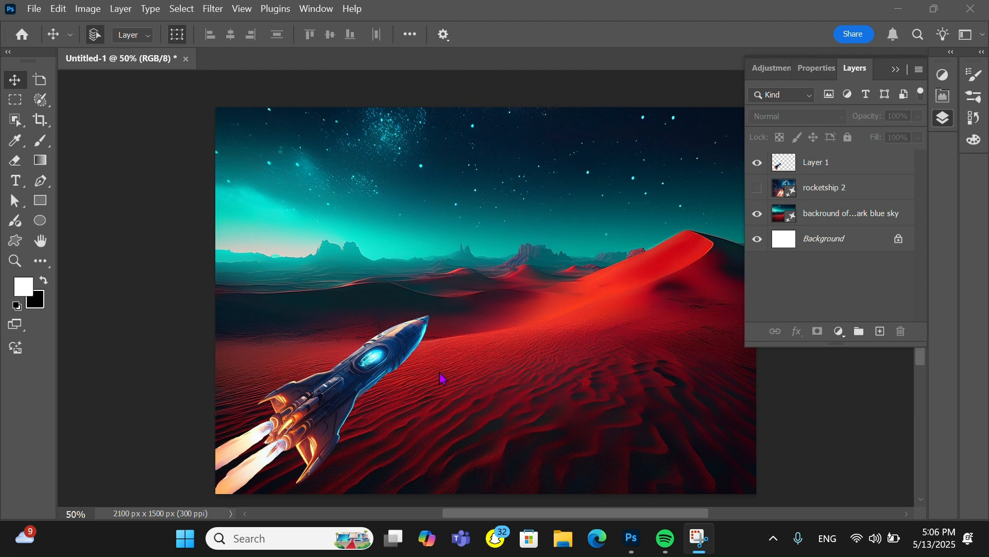
pyautogui.scroll(-1, 271, 302)
pyautogui.scroll(2, 281, 302)
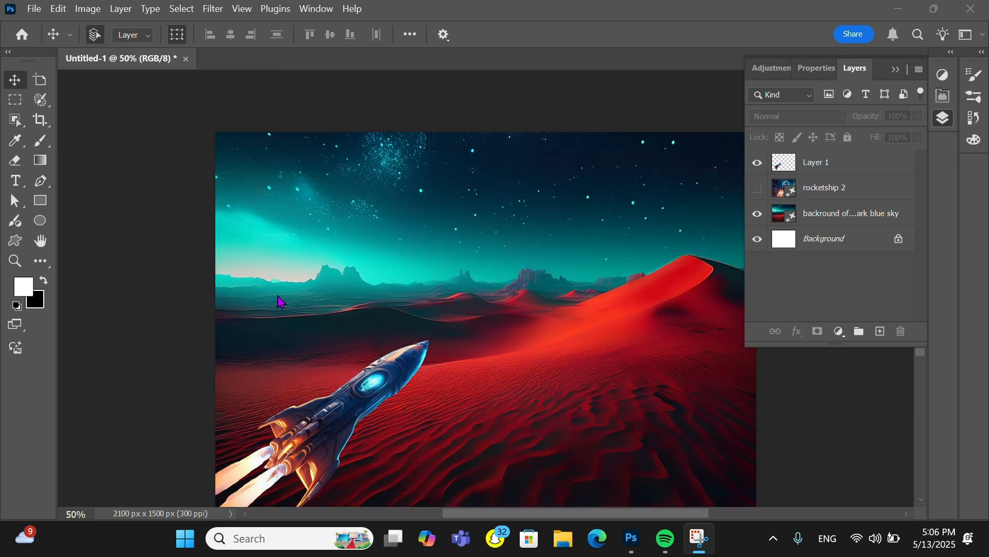
pyautogui.scroll(-1, 405, 168)
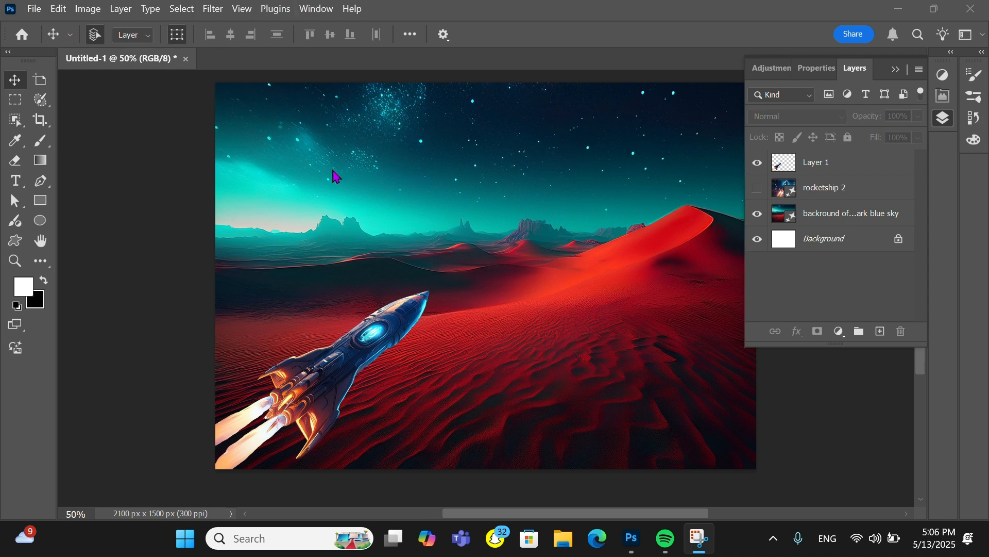
pyautogui.scroll(1, 335, 176)
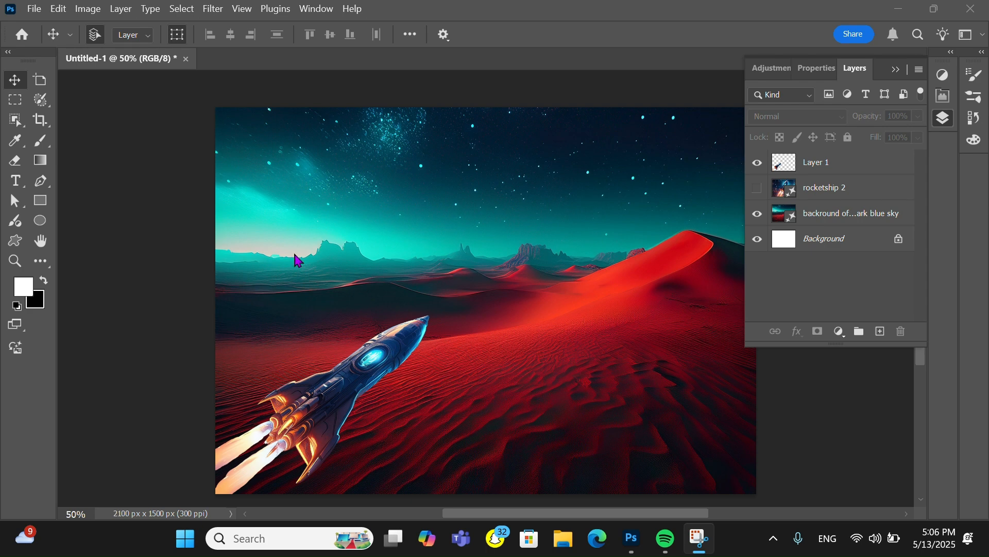
# Select the desert background layer and open the Spherize distortion filter for it.
pyautogui.click(313, 9)
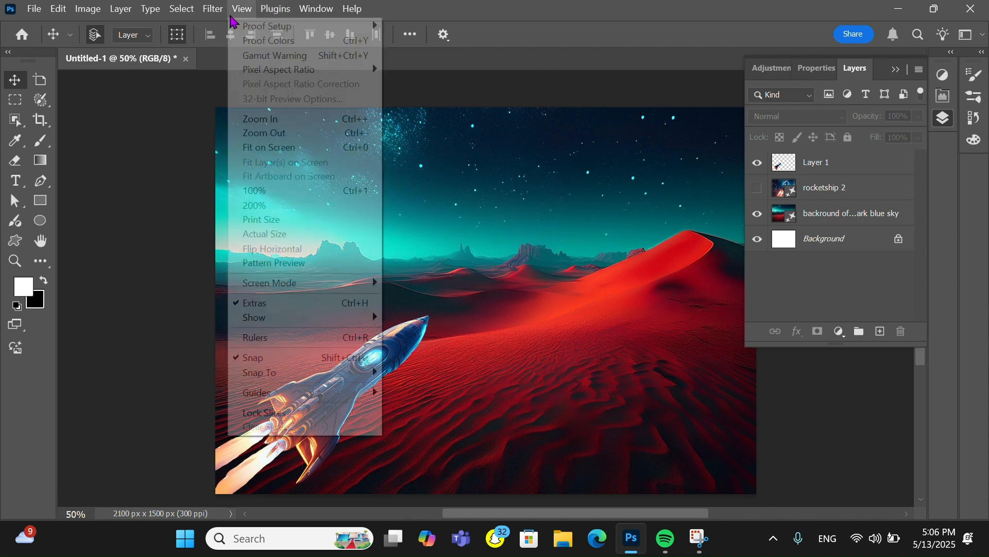
pyautogui.moveTo(225, 14)
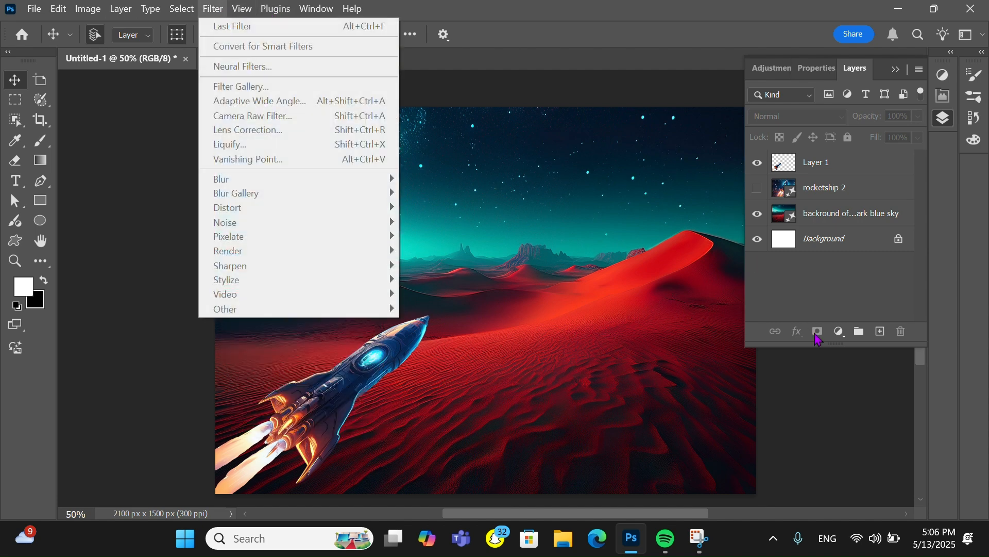
pyautogui.click(840, 332)
pyautogui.click(807, 270)
pyautogui.click(857, 215)
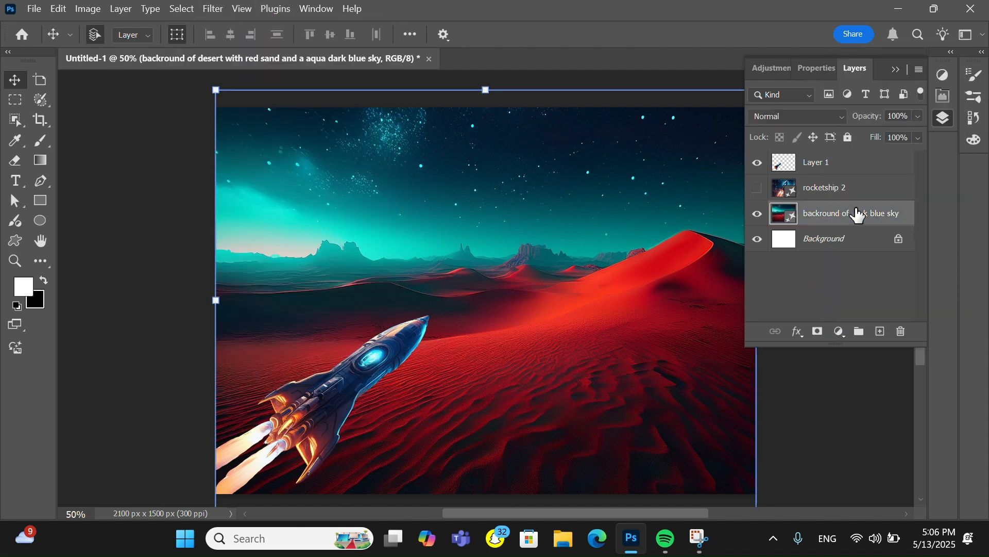
pyautogui.click(208, 9)
pyautogui.moveTo(334, 287)
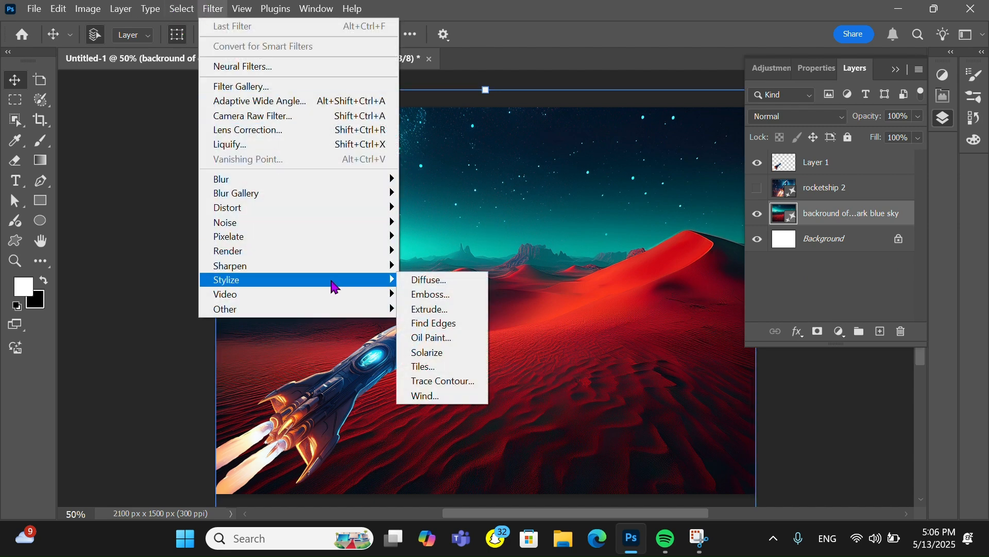
pyautogui.moveTo(339, 210)
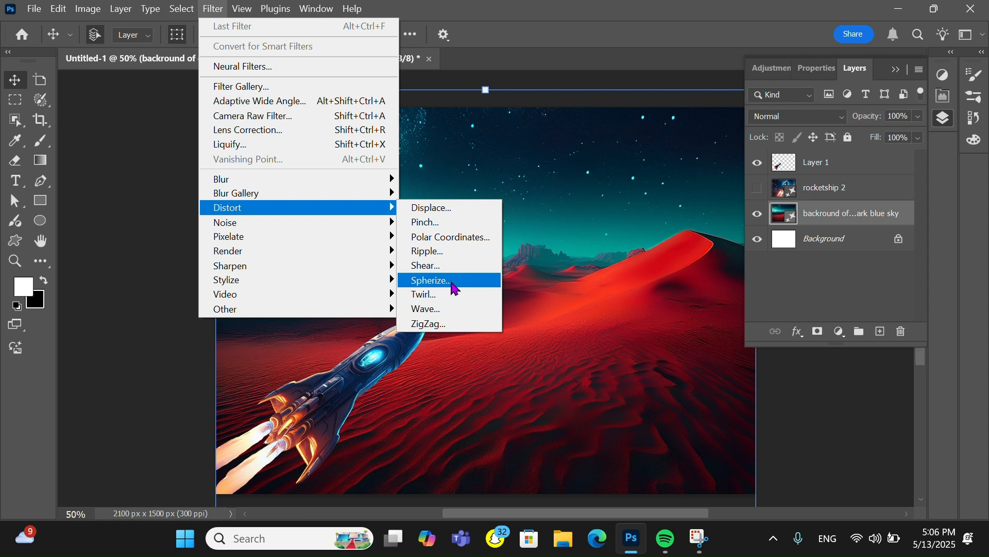
pyautogui.click(453, 281)
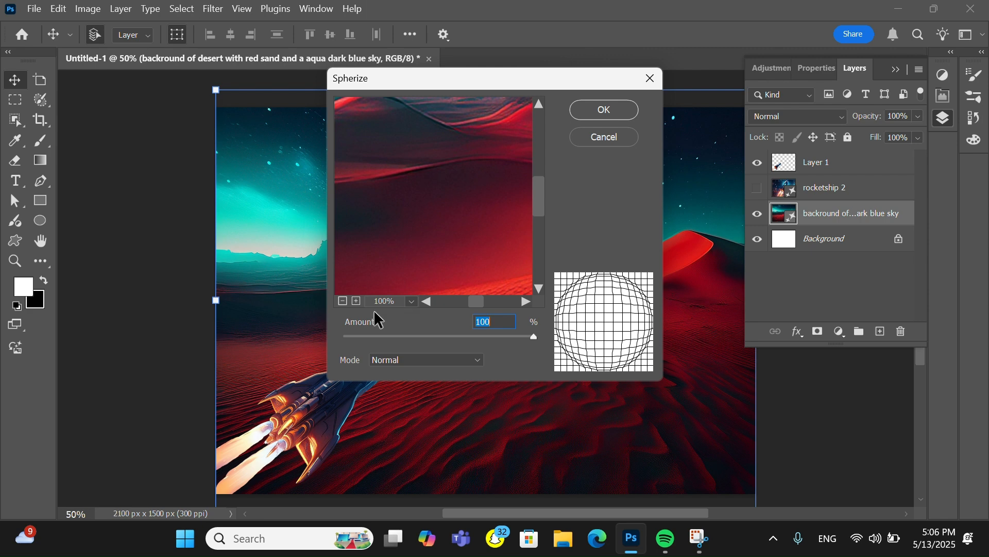
# Set the Spherize amount to -78% in Normal mode and apply the filter to the desert background.
pyautogui.click(343, 301)
pyautogui.click(343, 301)
pyautogui.click(342, 301)
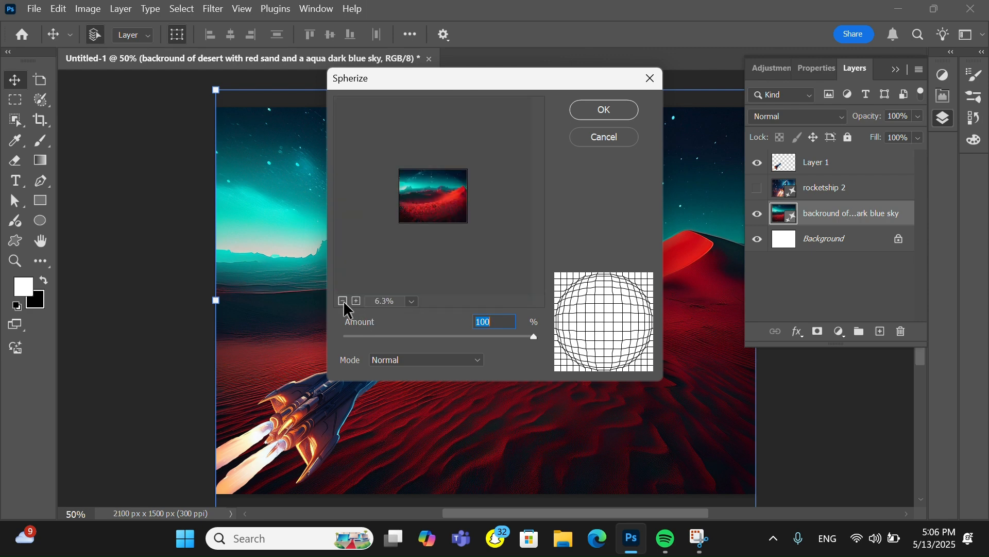
pyautogui.click(356, 301)
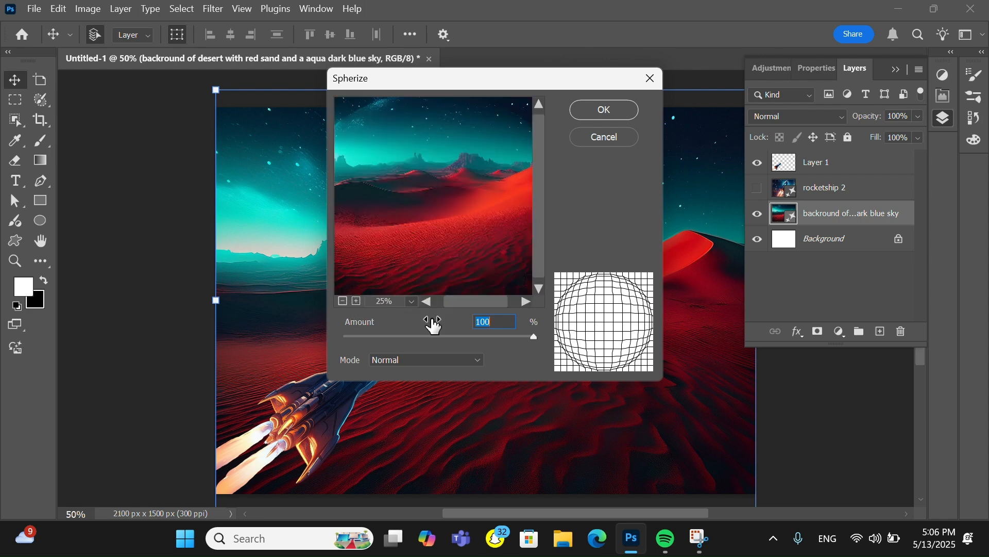
pyautogui.moveTo(514, 337); pyautogui.dragTo(388, 332)
pyautogui.moveTo(390, 331); pyautogui.dragTo(351, 334)
pyautogui.click(380, 334)
pyautogui.click(389, 333)
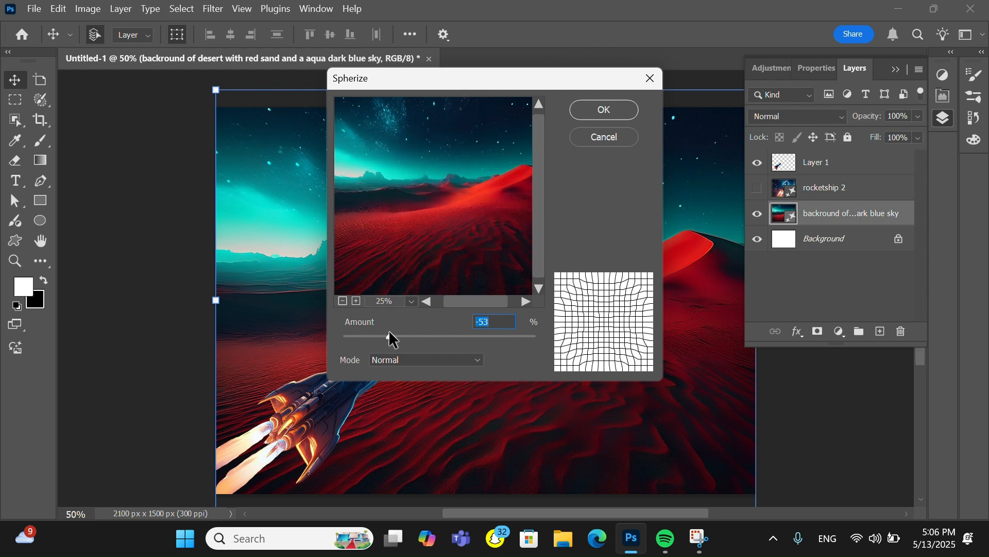
pyautogui.click(365, 334)
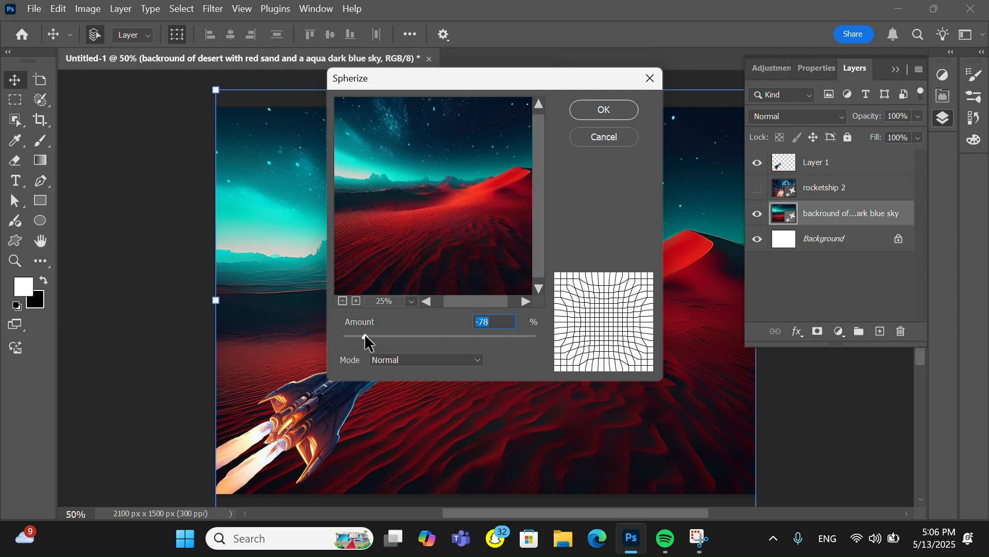
pyautogui.click(626, 117)
# Scale the rocket down from its nose corner toward the lower-left corner of the desert.
pyautogui.click(431, 337)
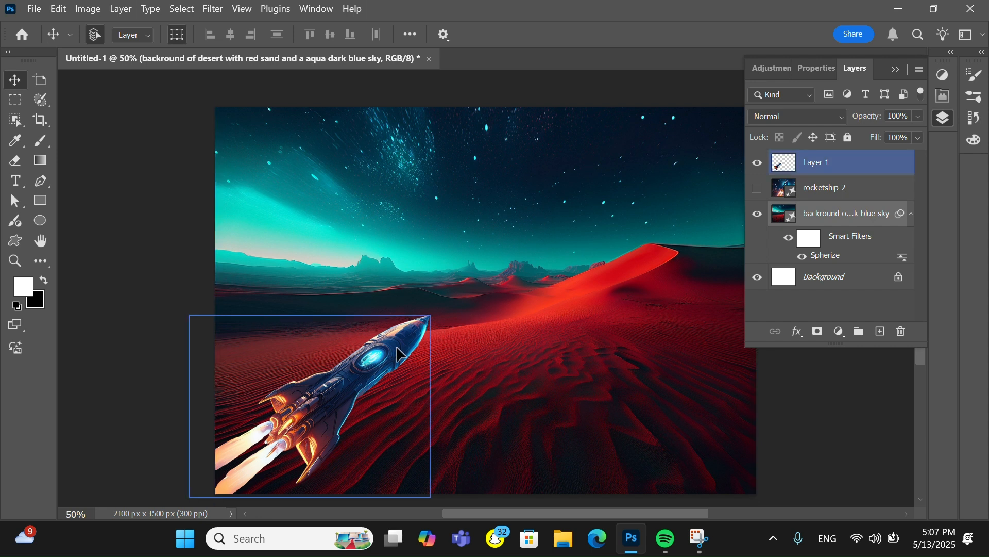
pyautogui.moveTo(426, 316); pyautogui.dragTo(388, 344)
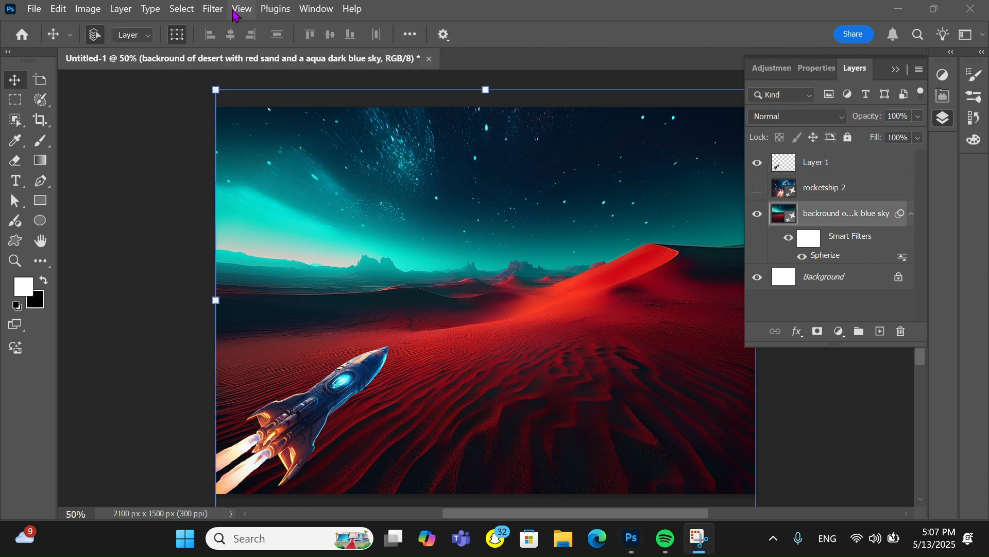
# Open the ZigZag distortion filter for the desert background layer with the Pond Ripples style.
pyautogui.click(221, 14)
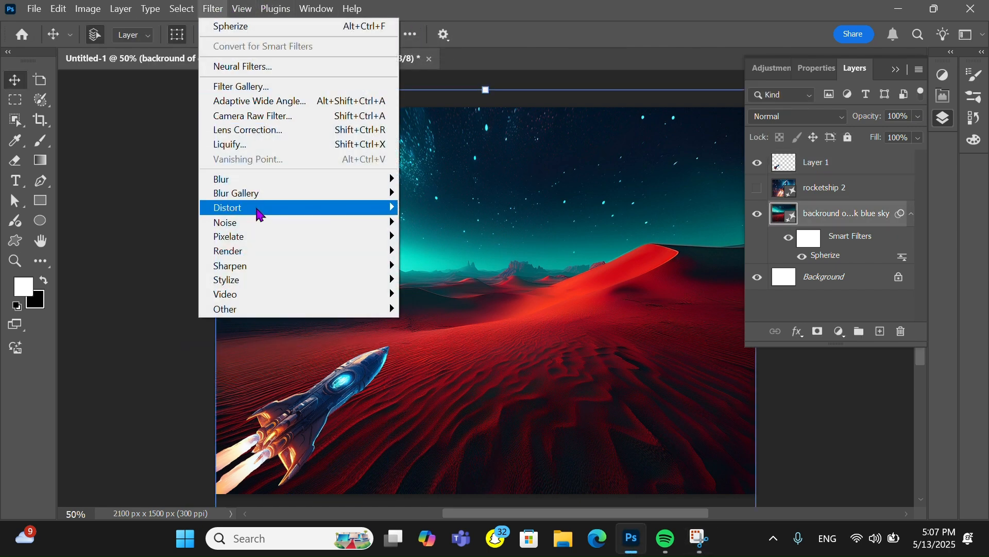
pyautogui.moveTo(264, 217)
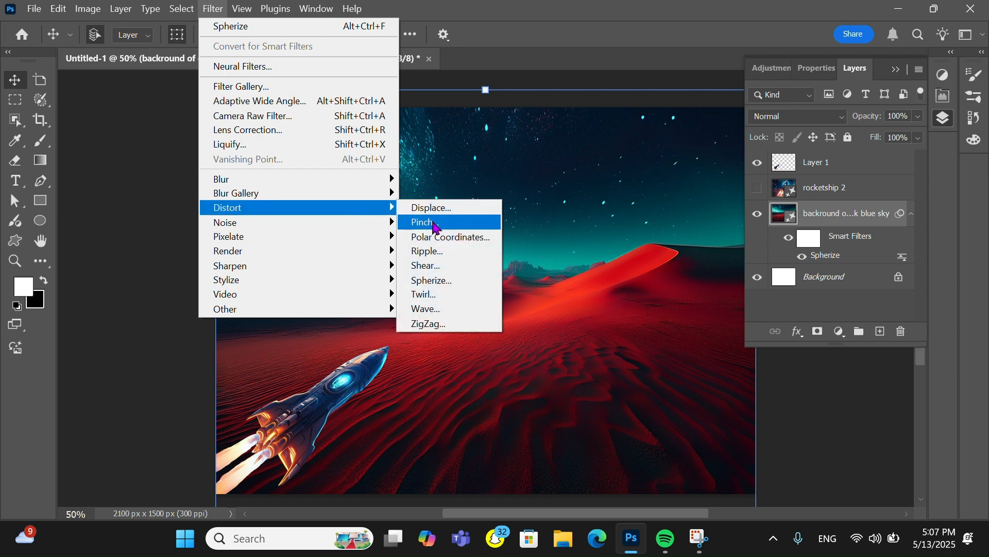
pyautogui.click(444, 324)
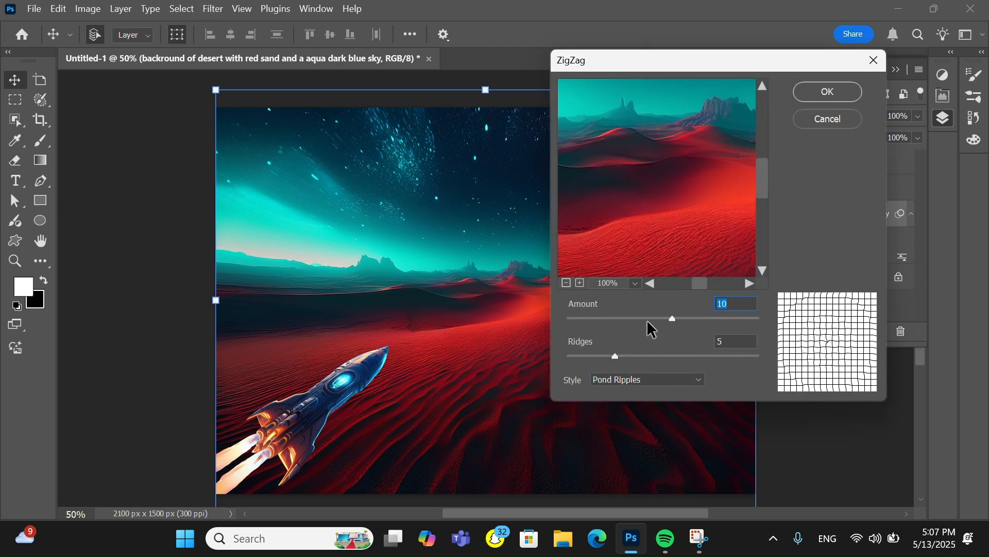
pyautogui.click(693, 388)
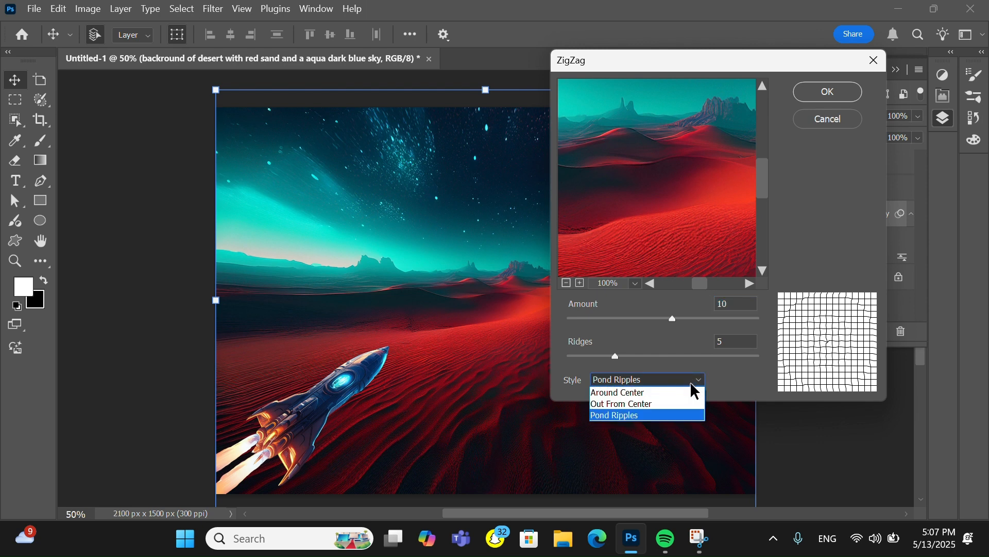
pyautogui.click(689, 417)
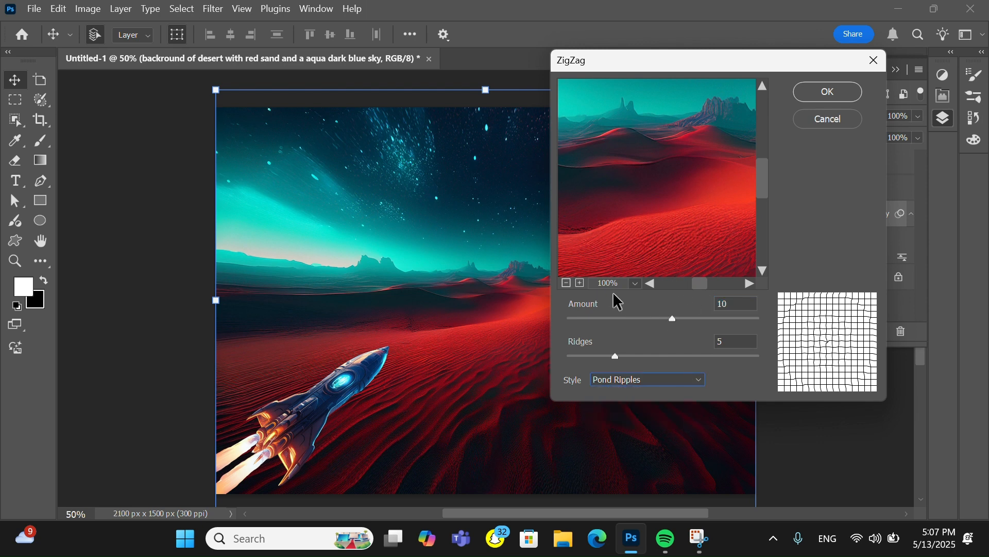
# Set the ZigZag amount to 6 and the ridges to 16, and apply the filter.
pyautogui.moveTo(679, 324); pyautogui.dragTo(672, 323)
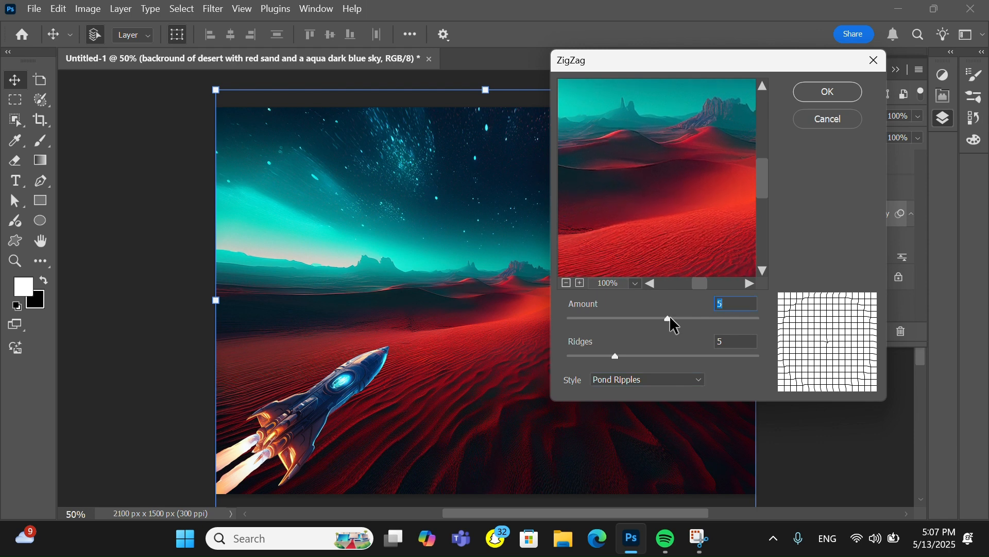
pyautogui.click(566, 283)
pyautogui.click(566, 283)
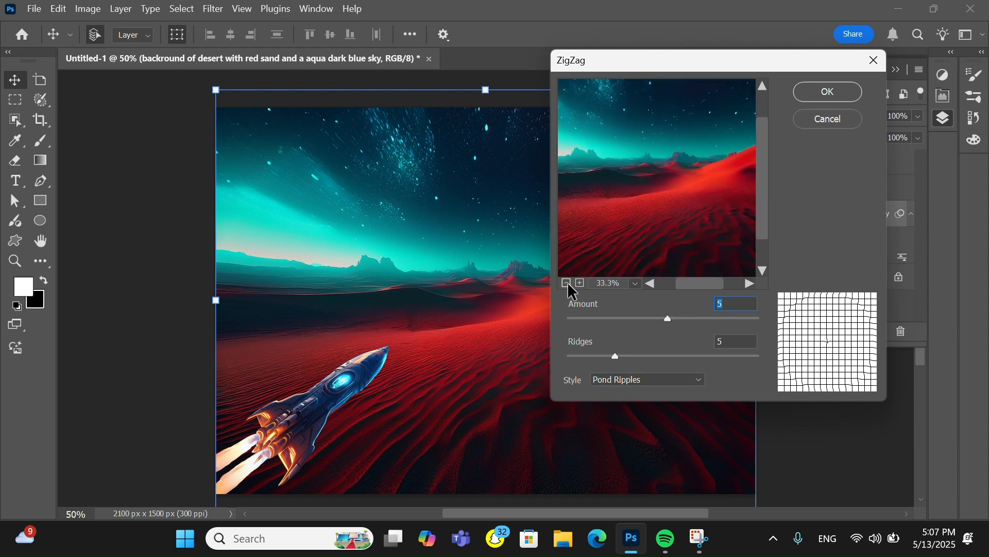
pyautogui.moveTo(663, 323); pyautogui.dragTo(691, 323)
pyautogui.moveTo(616, 356); pyautogui.dragTo(654, 320)
pyautogui.moveTo(674, 355); pyautogui.dragTo(726, 354)
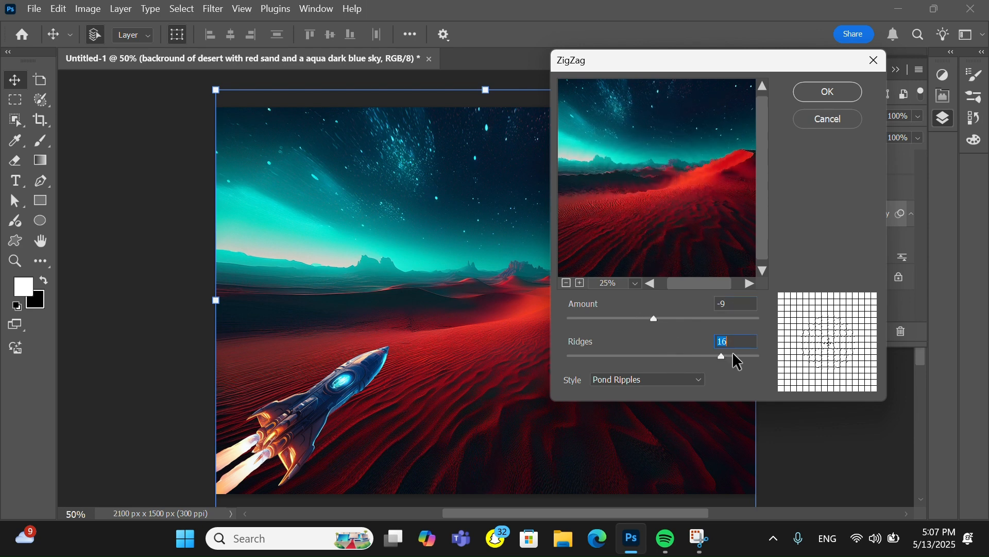
pyautogui.moveTo(676, 320)
pyautogui.mouseDown()
pyautogui.moveTo(694, 321)
pyautogui.moveTo(611, 322)
pyautogui.moveTo(672, 325)
pyautogui.mouseUp()
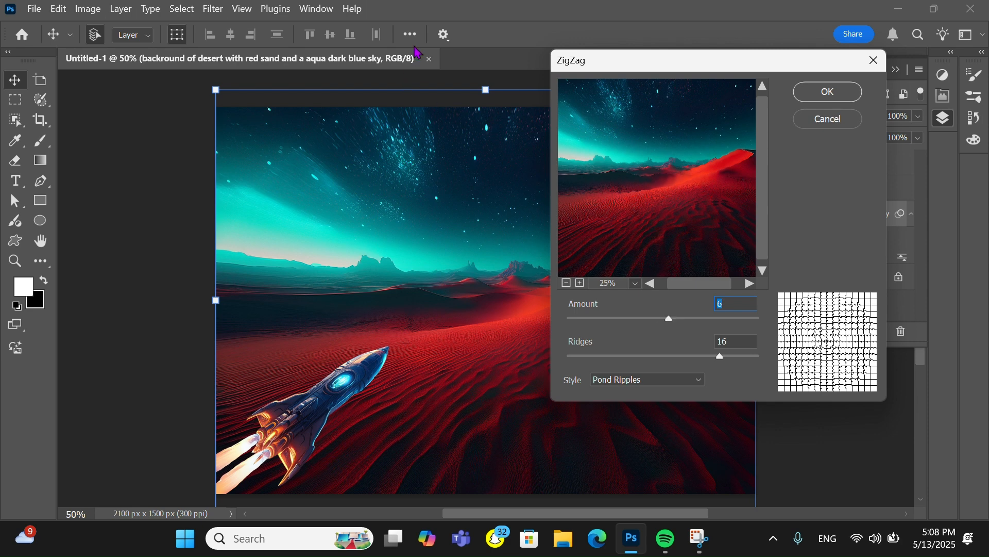
pyautogui.press('Return')
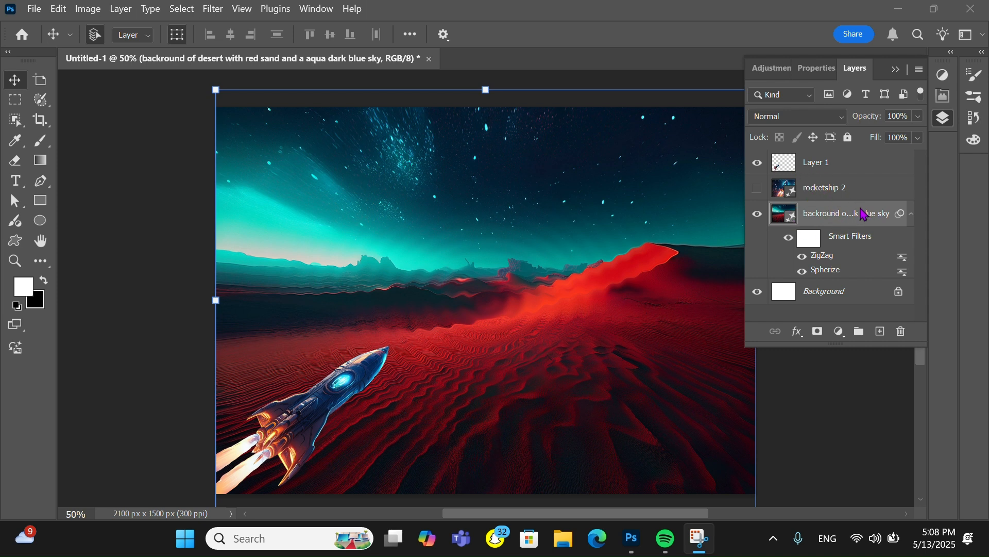
# Set the blending mode of the desert background's ZigZag smart filter to Darken at 100% opacity.
pyautogui.click(905, 265)
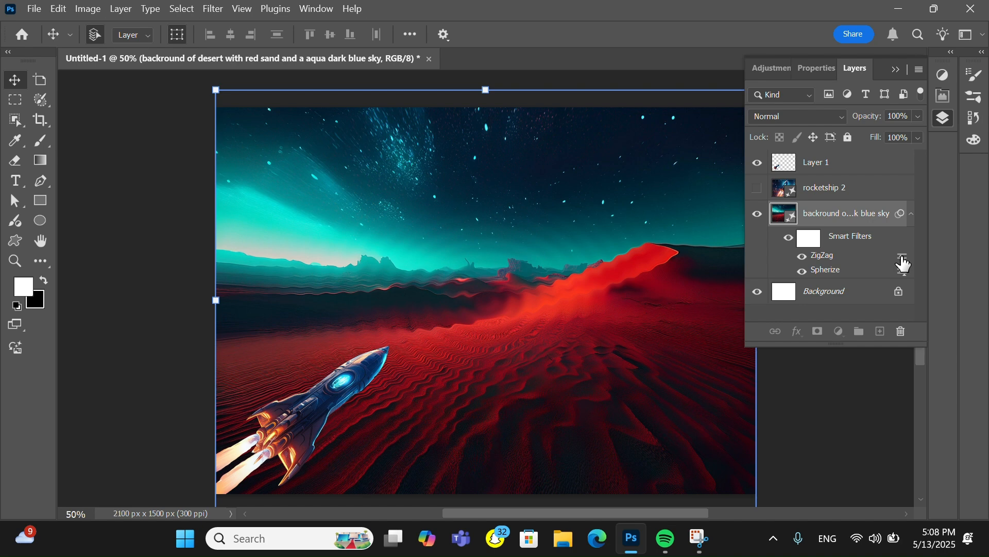
pyautogui.doubleClick(903, 257)
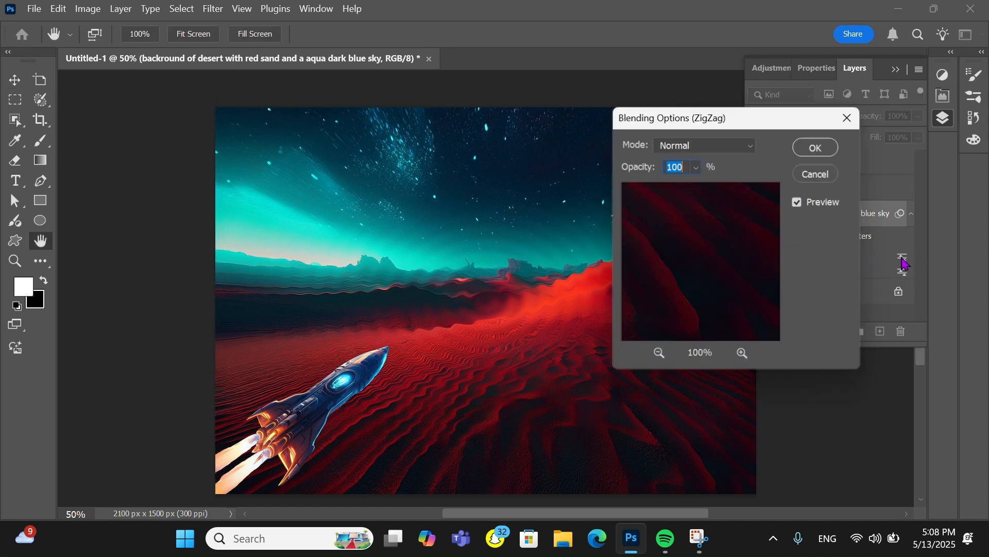
pyautogui.click(750, 150)
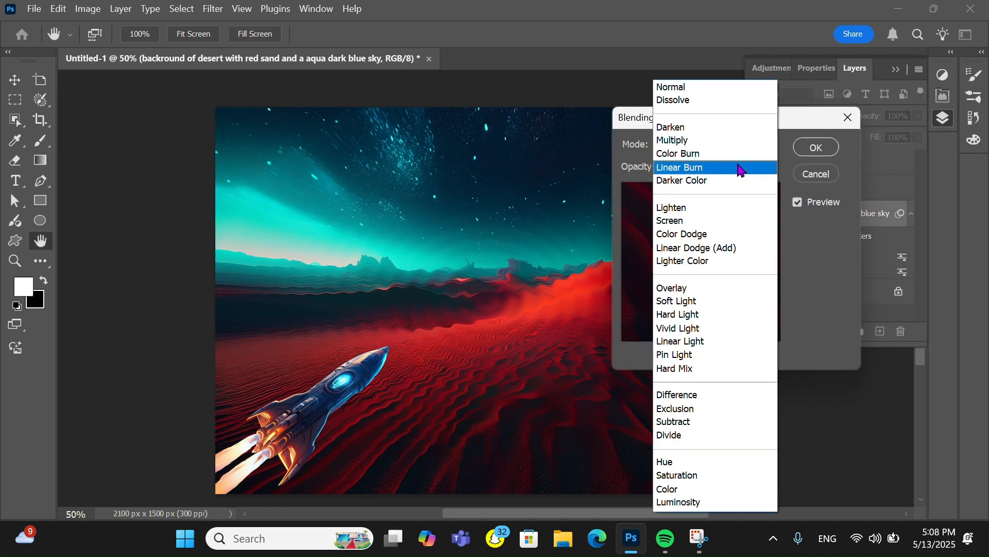
pyautogui.click(732, 127)
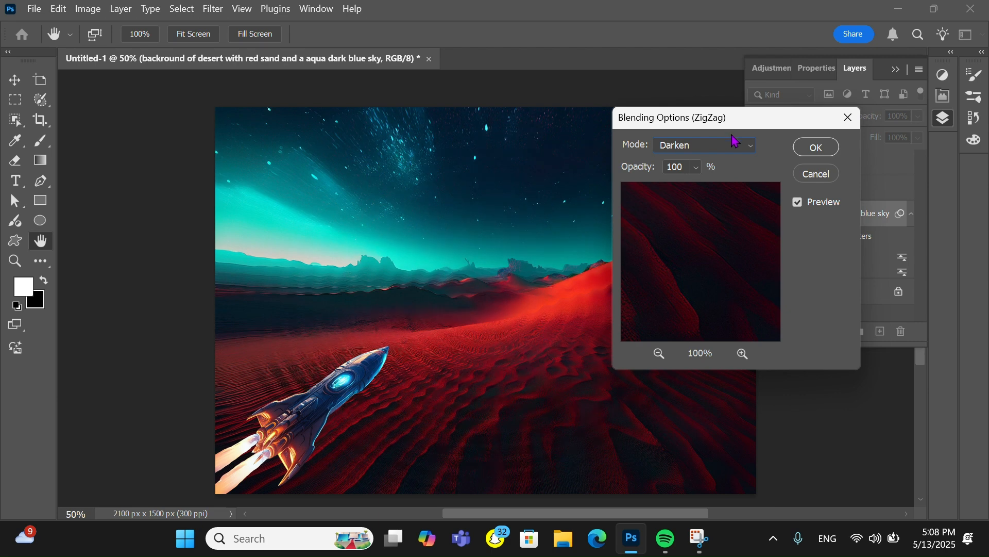
pyautogui.click(832, 156)
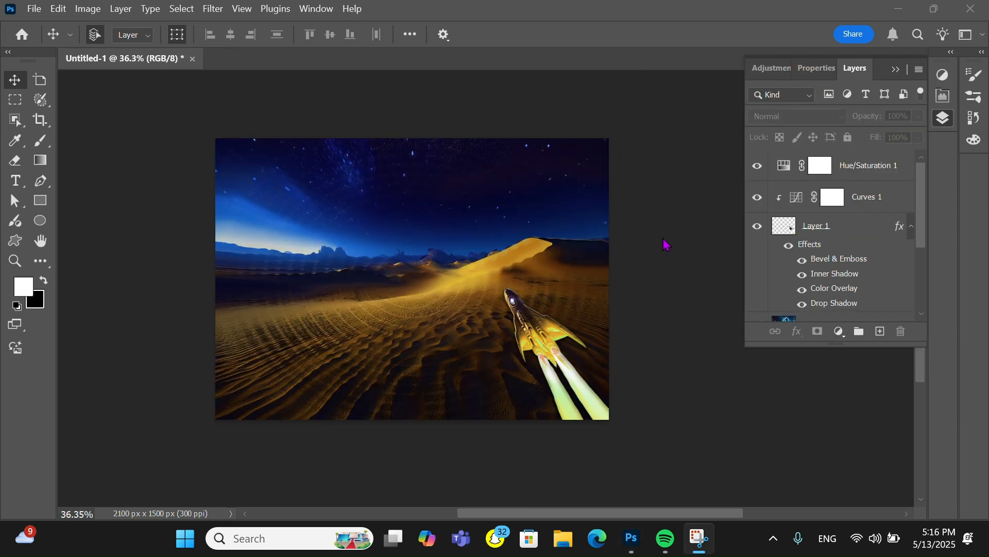
# Compare the finished composite with the Hue/Saturation 1 adjustment layer hidden and shown.
pyautogui.scroll(-2, 663, 241)
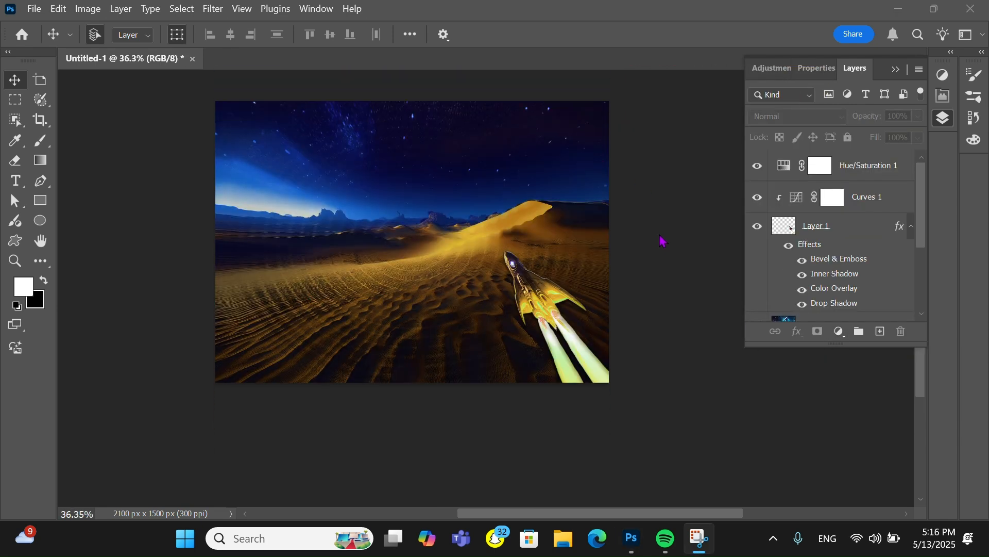
pyautogui.scroll(2, 663, 241)
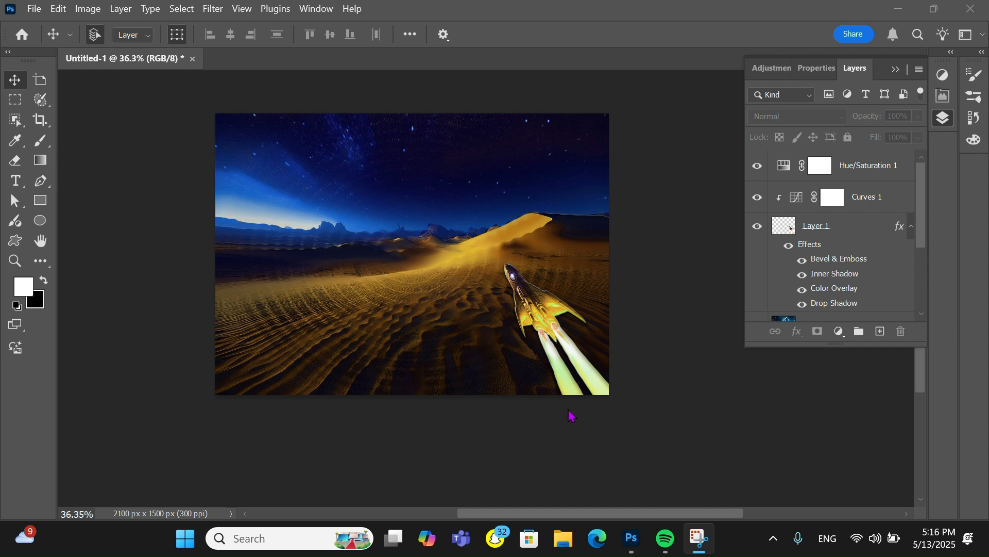
pyautogui.click(875, 175)
pyautogui.click(875, 203)
pyautogui.click(771, 176)
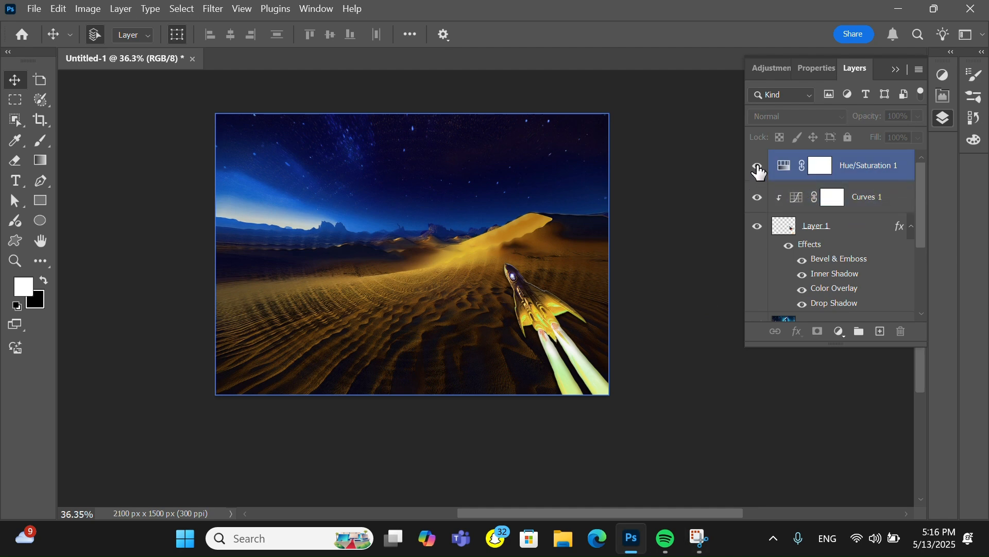
pyautogui.click(758, 170)
pyautogui.click(758, 168)
# Hide and show the rocket layer and its layer effects to compare the composite with and without them.
pyautogui.scroll(-1, 763, 218)
pyautogui.click(763, 218)
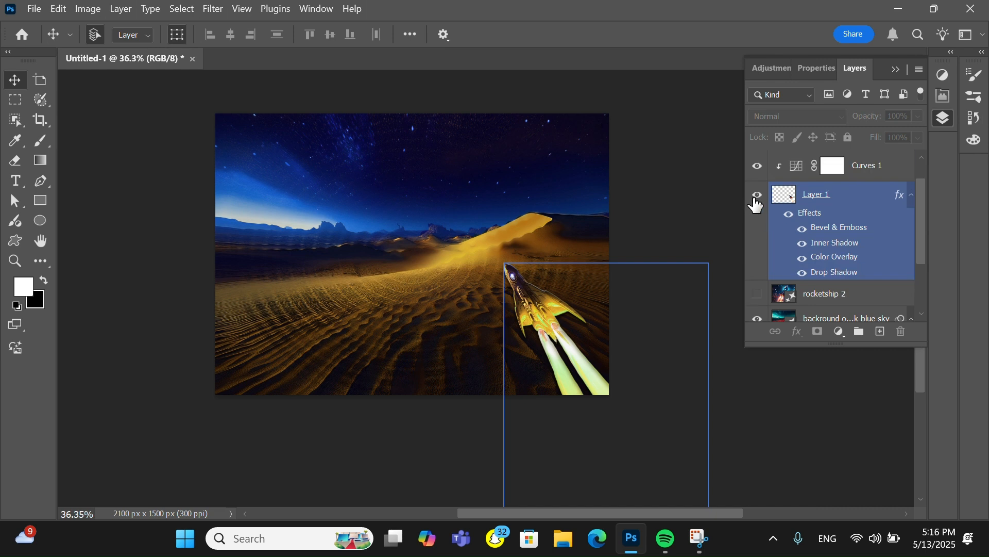
pyautogui.click(757, 196)
pyautogui.click(758, 197)
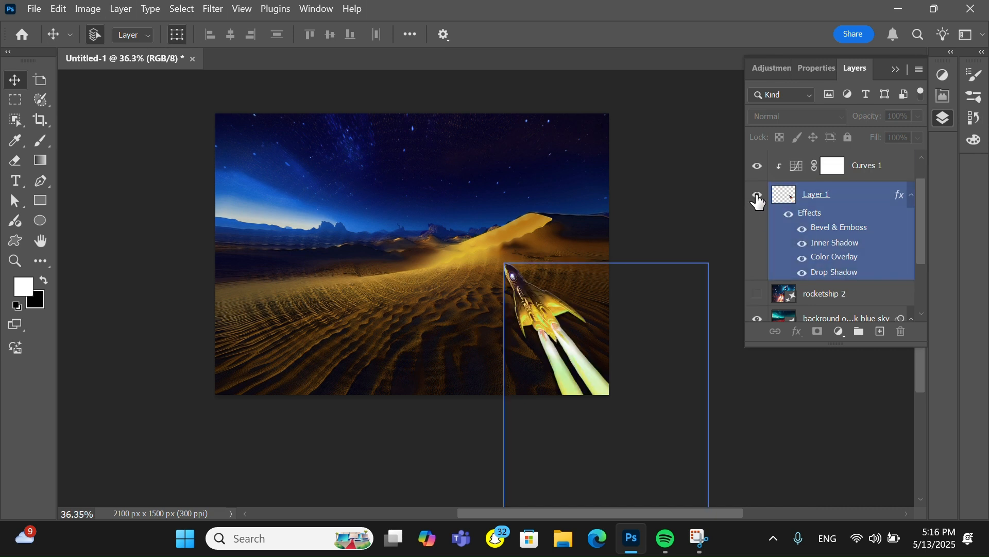
pyautogui.click(789, 214)
pyautogui.click(790, 215)
# Compare the rocket with the Curves 1 adjustment hidden and shown, and look through the layer stack.
pyautogui.click(758, 166)
pyautogui.click(759, 167)
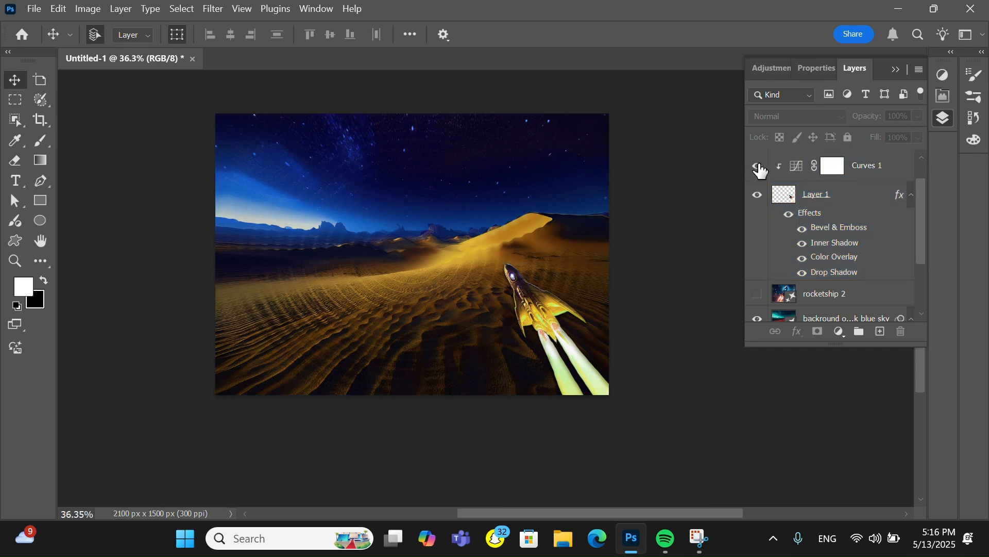
pyautogui.click(759, 167)
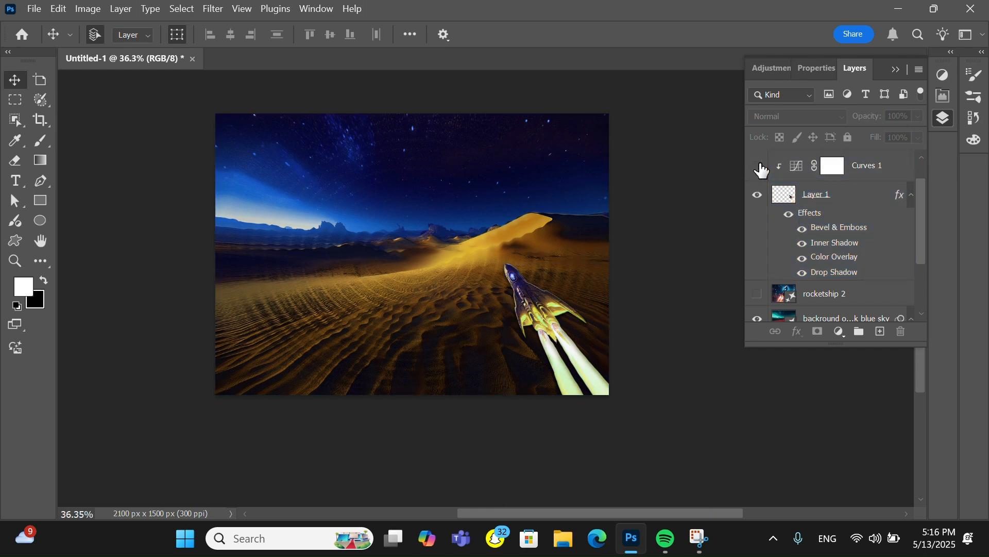
pyautogui.scroll(-3, 760, 167)
pyautogui.scroll(1, 763, 168)
pyautogui.scroll(2, 765, 174)
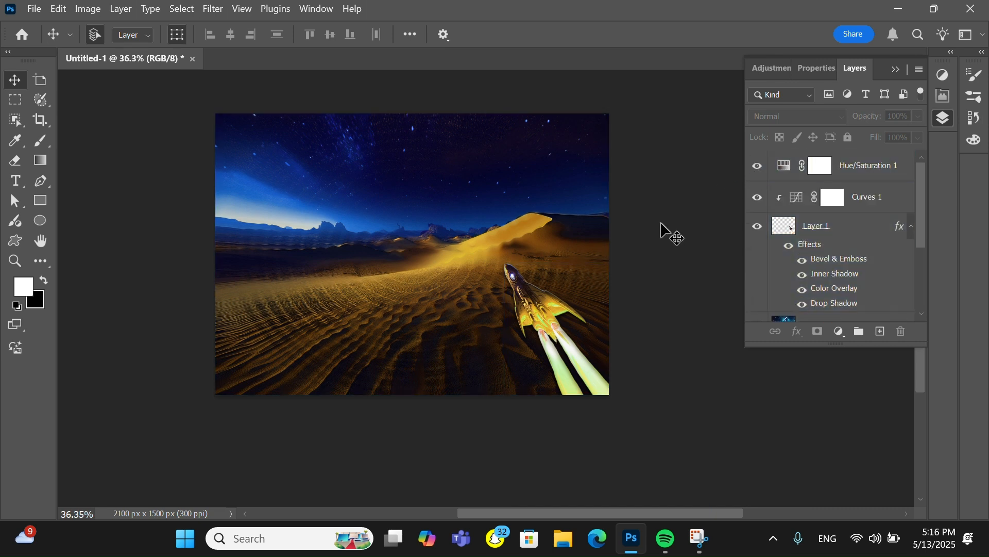